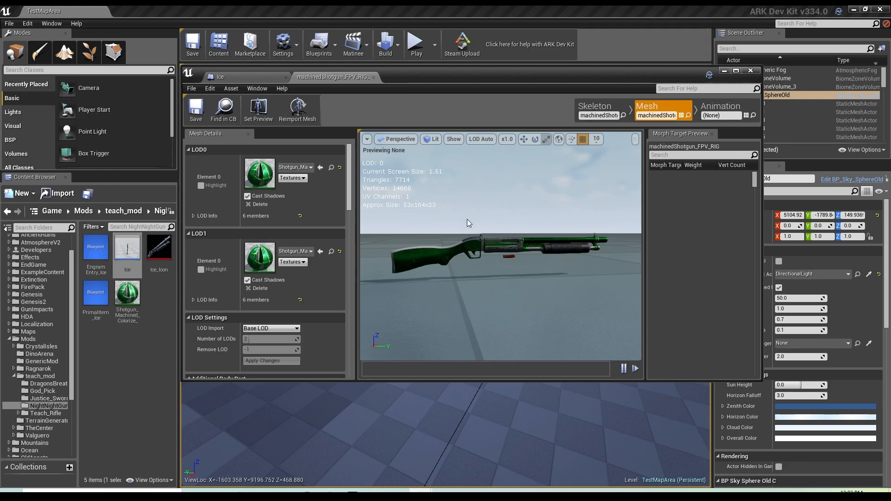
# Step: Close the shotgun mesh editor and open the WeapSword_Justice blueprint from the Justice_Sword folder of teach_mod
pyautogui.moveTo(466, 219); pyautogui.dragTo(427, 211)
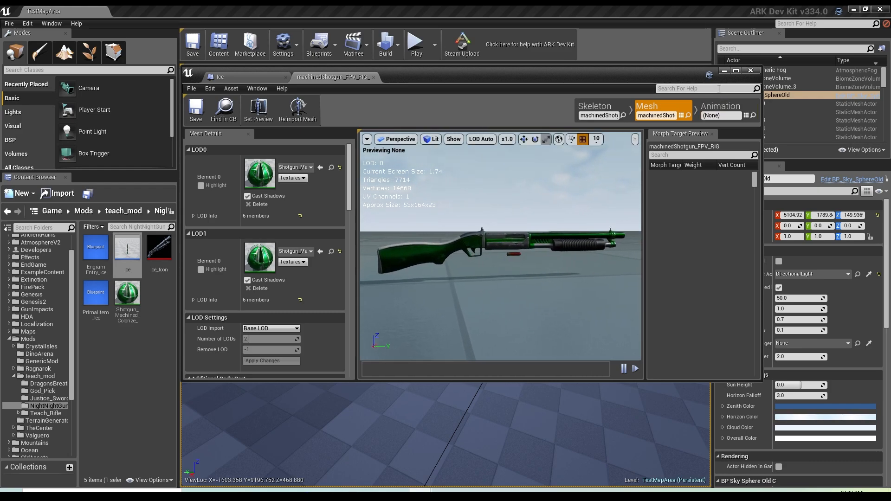
pyautogui.click(750, 71)
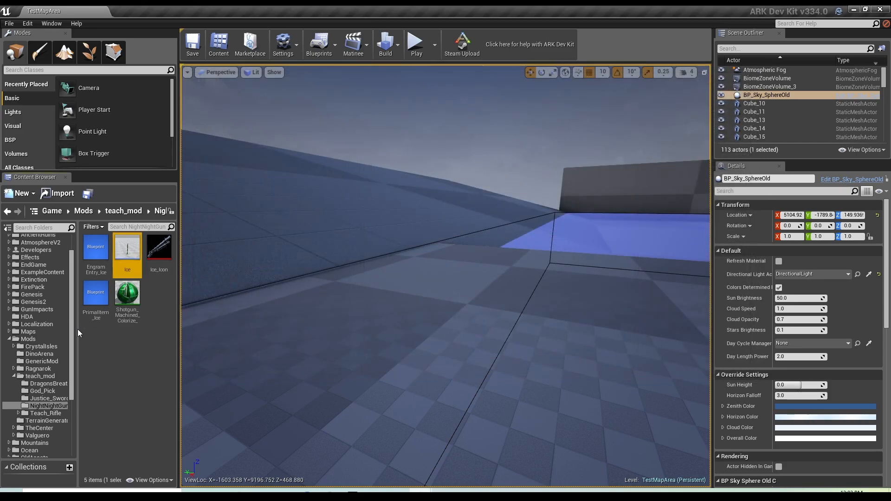
pyautogui.click(32, 339)
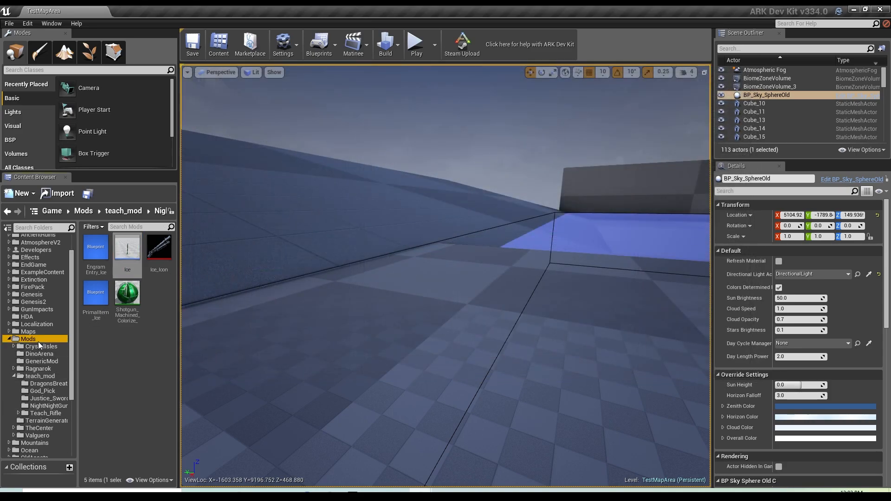
pyautogui.click(39, 376)
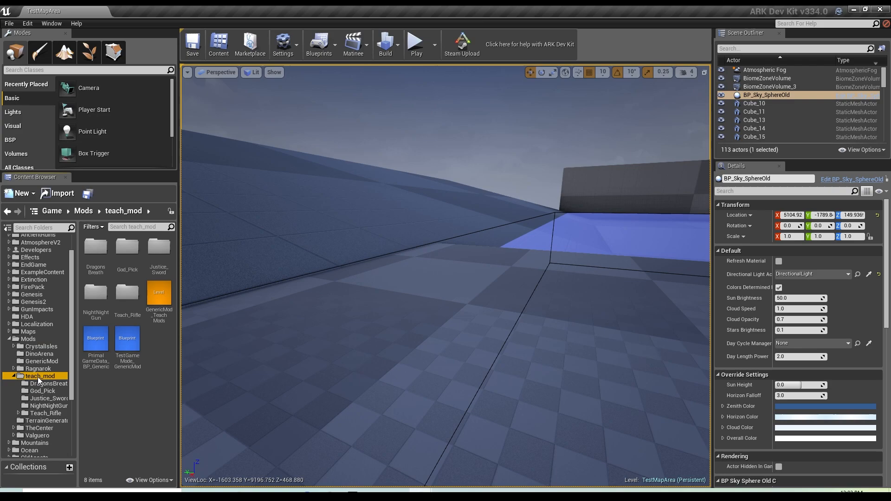
pyautogui.click(51, 397)
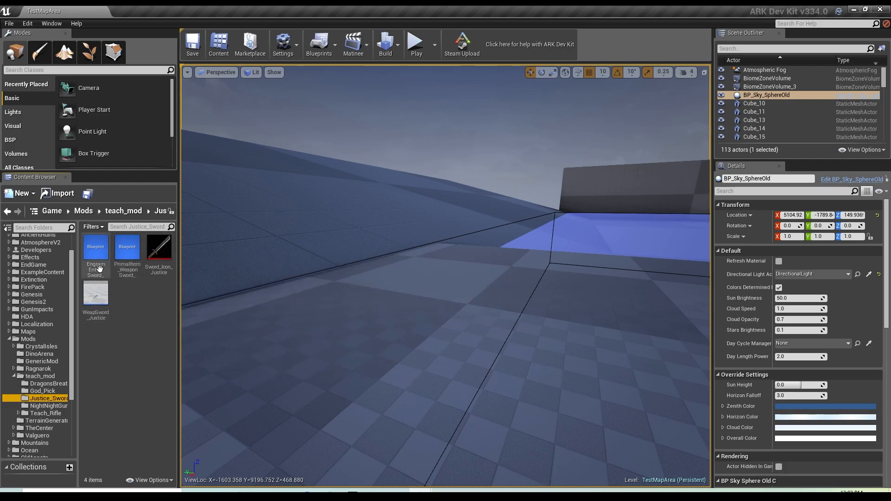
pyautogui.click(103, 295)
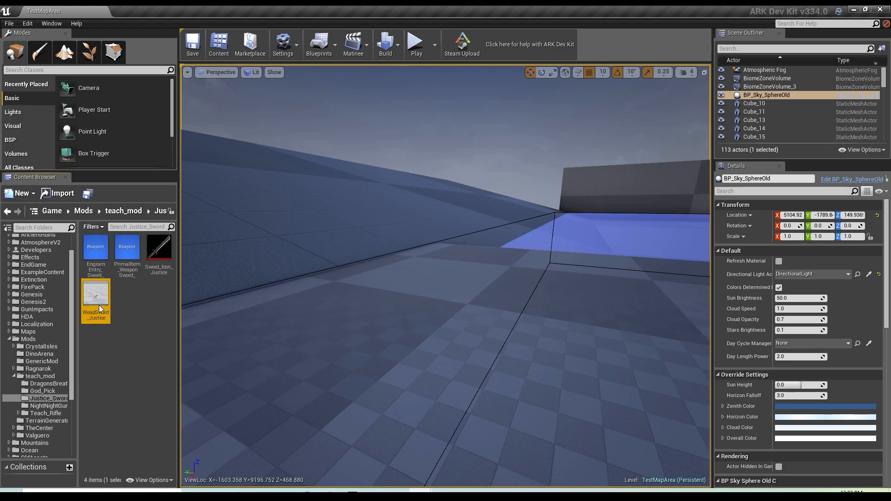
pyautogui.doubleClick(103, 309)
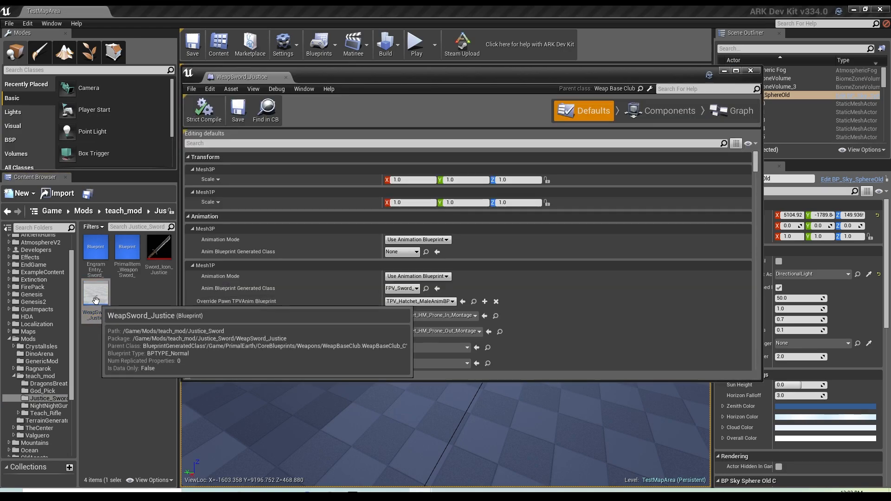
# Step: Find the Mesh3P skeletal mesh in the blueprint defaults and open sword_TPV_RIG for viewing
pyautogui.scroll(-15, 527, 262)
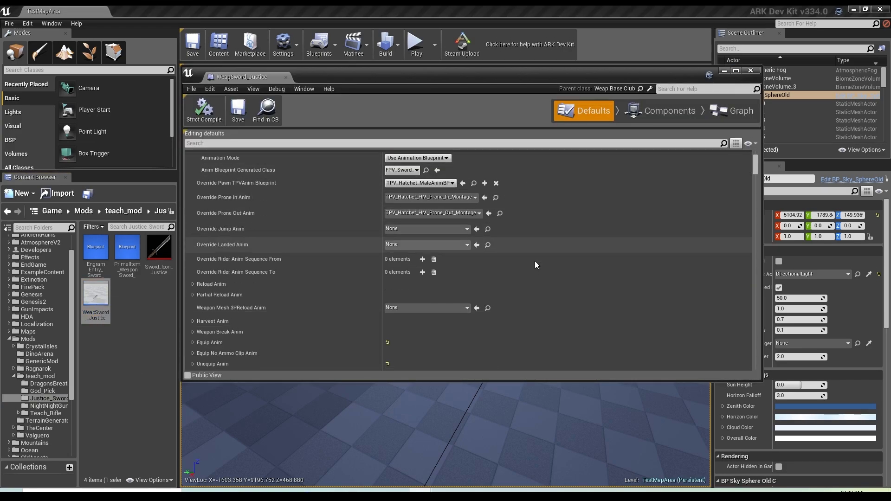
pyautogui.click(305, 143)
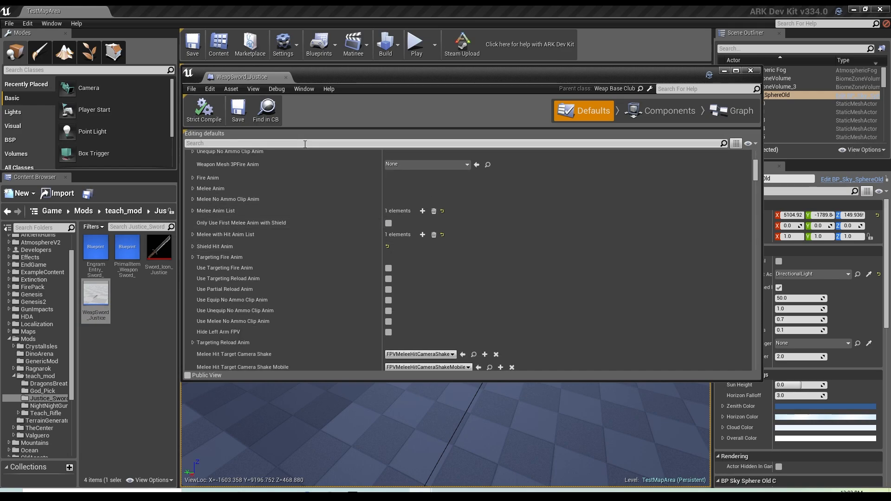
pyautogui.write('mesh')
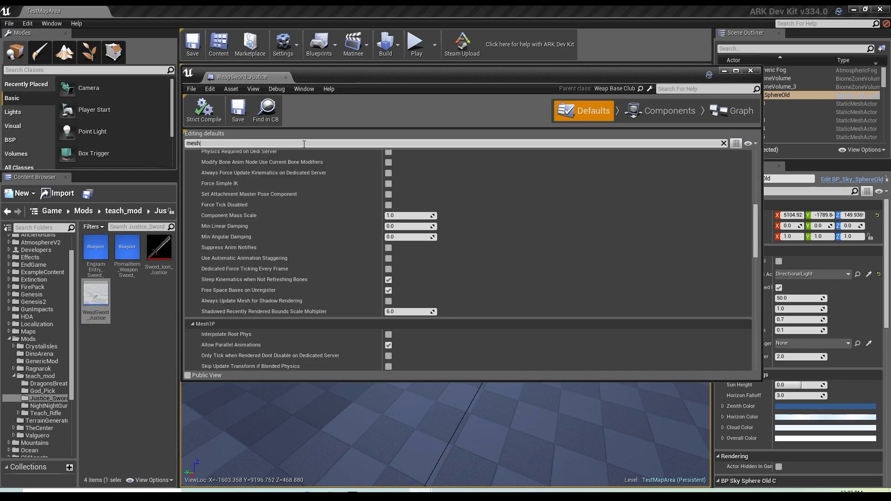
pyautogui.scroll(-5, 493, 241)
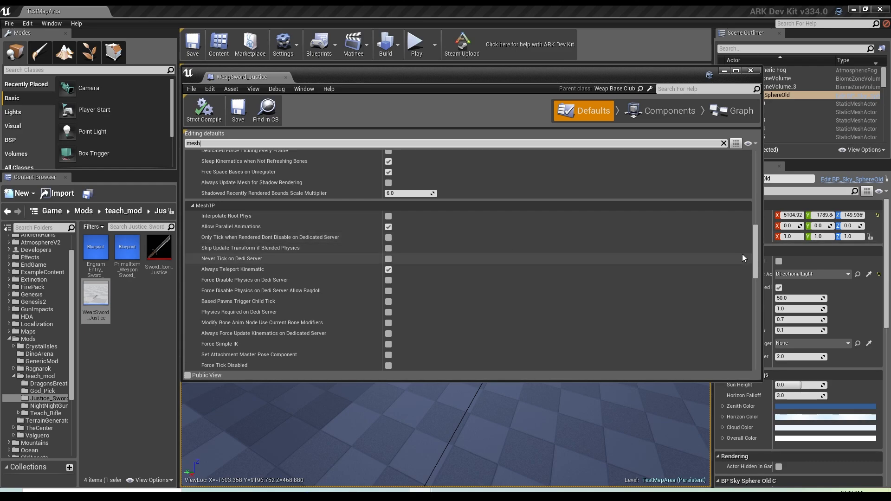
pyautogui.moveTo(755, 251); pyautogui.dragTo(762, 176)
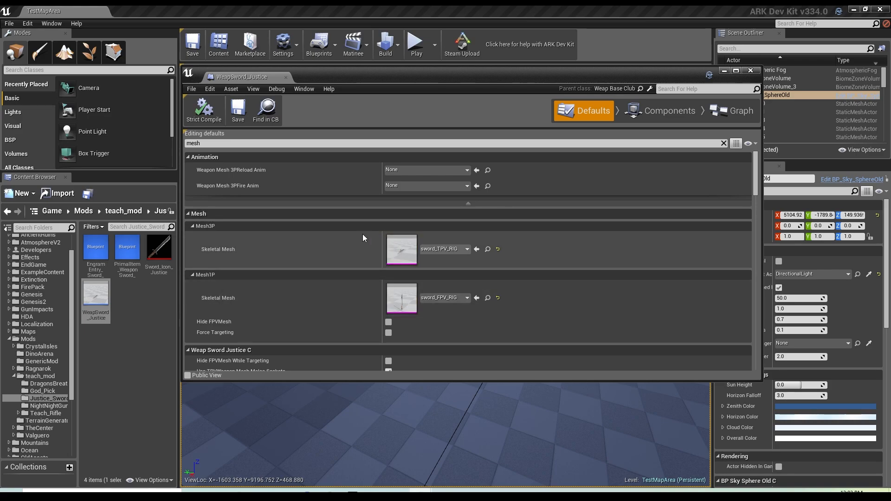
pyautogui.click(722, 144)
pyautogui.moveTo(755, 160); pyautogui.dragTo(757, 178)
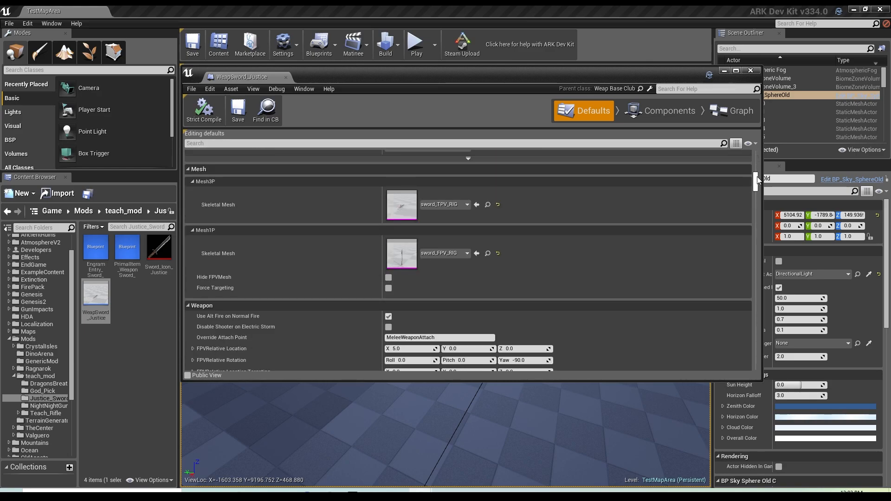
pyautogui.doubleClick(405, 209)
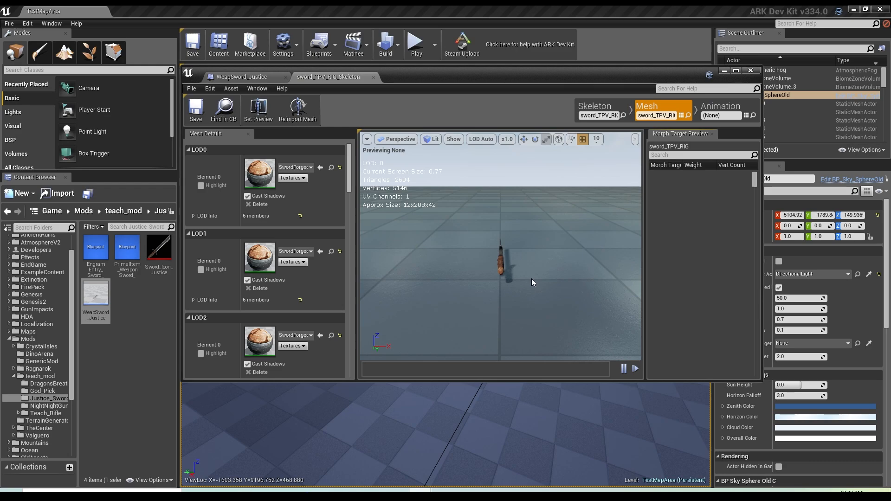
# Step: Examine the sword mesh in the preview from several angles, ending with a side view of blade and handle
pyautogui.press('d')
pyautogui.moveTo(536, 271); pyautogui.dragTo(588, 283, button='right')
pyautogui.press('w')
pyautogui.press('w')
pyautogui.press('s')
pyautogui.press('d')
pyautogui.press('a')
pyautogui.press('w')
pyautogui.press('s')
pyautogui.press('a')
pyautogui.press('w')
pyautogui.press('s')
pyautogui.press('s')
pyautogui.press('a')
pyautogui.press('s')
pyautogui.moveTo(536, 273); pyautogui.dragTo(416, 211, button='right')
pyautogui.press('w')
pyautogui.press('s')
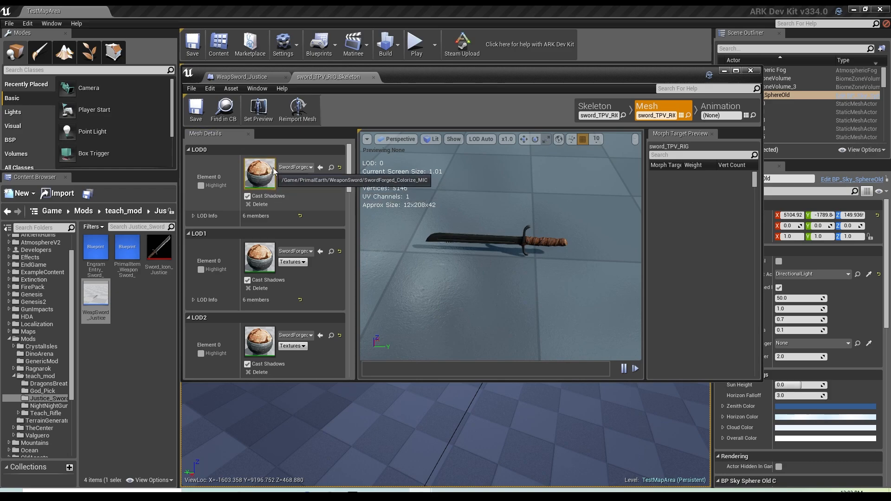
# Step: Locate the LOD0 material SwordForged_Colorize_MIC in the content browser and copy it into the mod's Justice_Sword folder
pyautogui.click(332, 168)
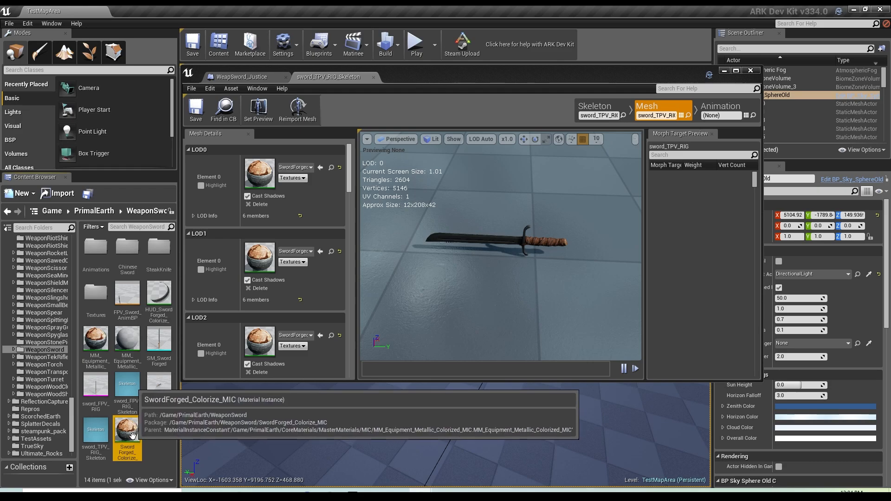
pyautogui.scroll(4, 37, 383)
pyautogui.scroll(10, 37, 380)
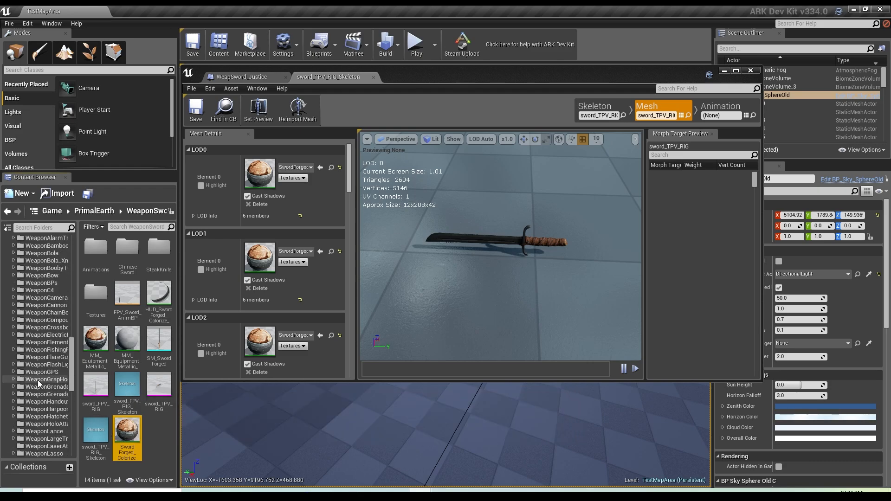
pyautogui.scroll(9, 37, 380)
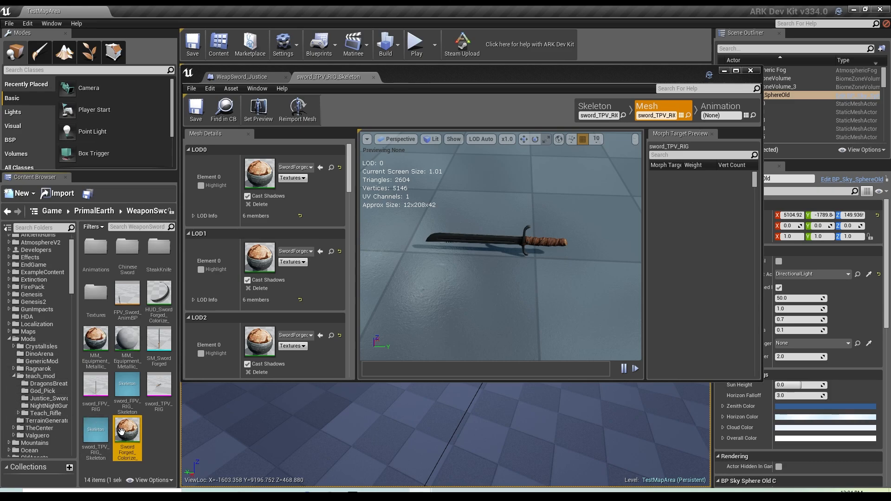
pyautogui.moveTo(127, 434); pyautogui.dragTo(49, 401)
pyautogui.click(77, 414)
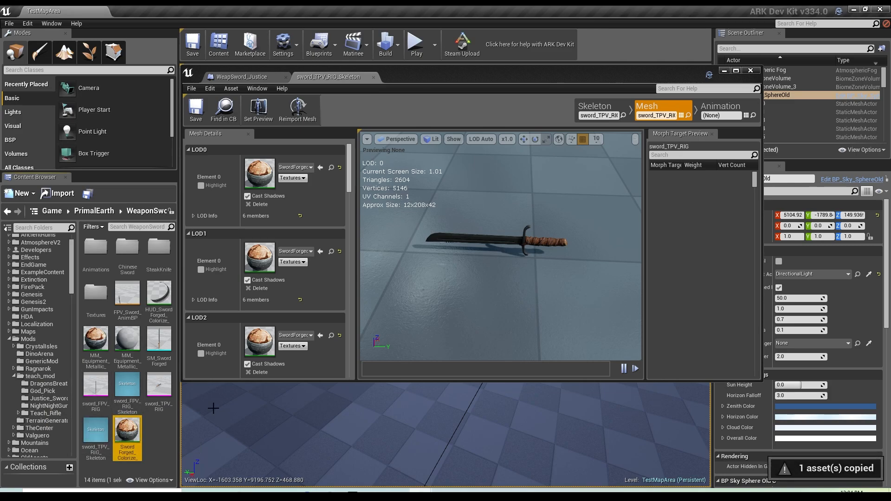
# Step: Close the mesh editor and rename the copied material in the Justice_Sword folder to SwordForged_Colorize_MIC_Justice
pyautogui.click(51, 398)
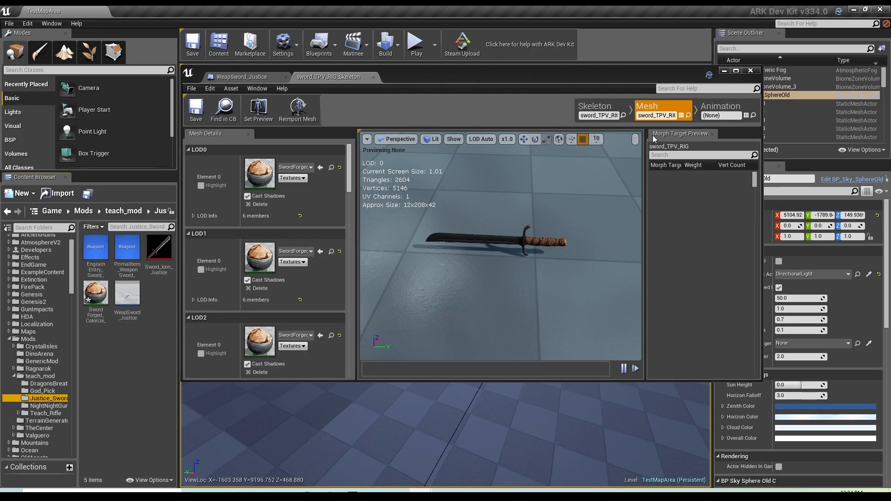
pyautogui.click(750, 71)
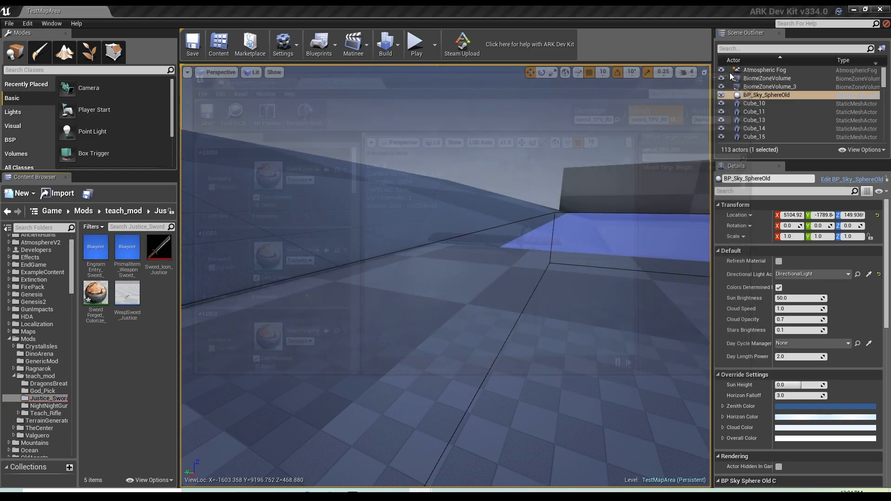
pyautogui.rightClick(109, 306)
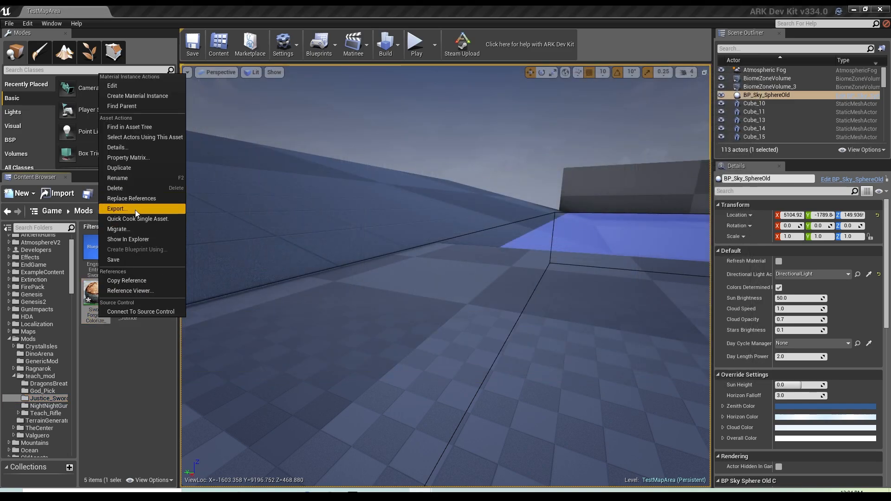
pyautogui.click(132, 177)
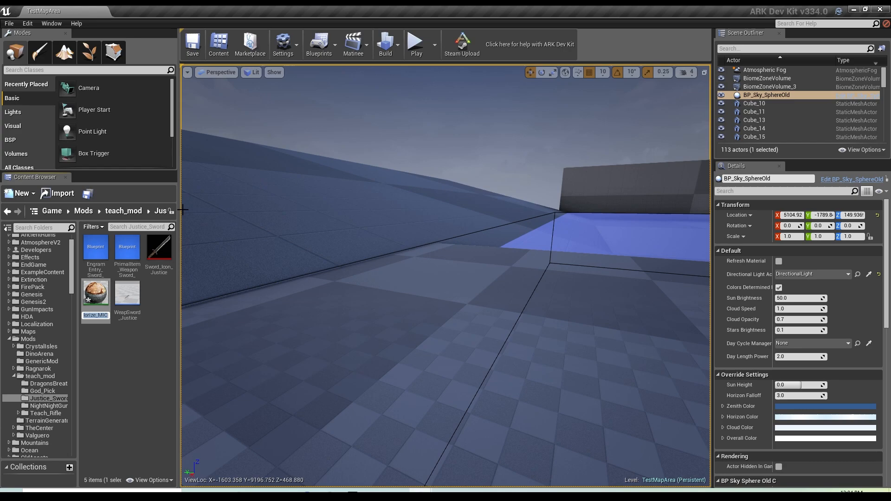
pyautogui.click(108, 315)
pyautogui.write('_')
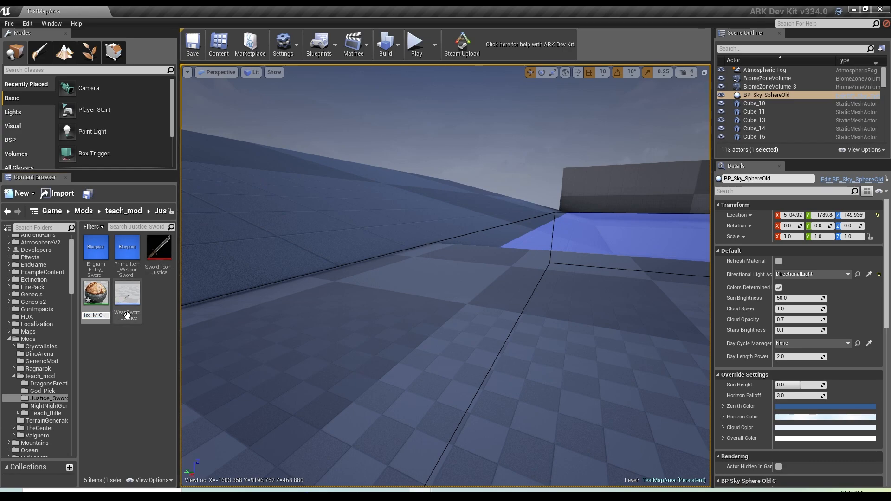
pyautogui.write('Justice')
pyautogui.press('Return')
# Step: Open the SwordForged_Colorize_MIC_Justice material instance and expand its Colorization parameter group
pyautogui.doubleClick(107, 303)
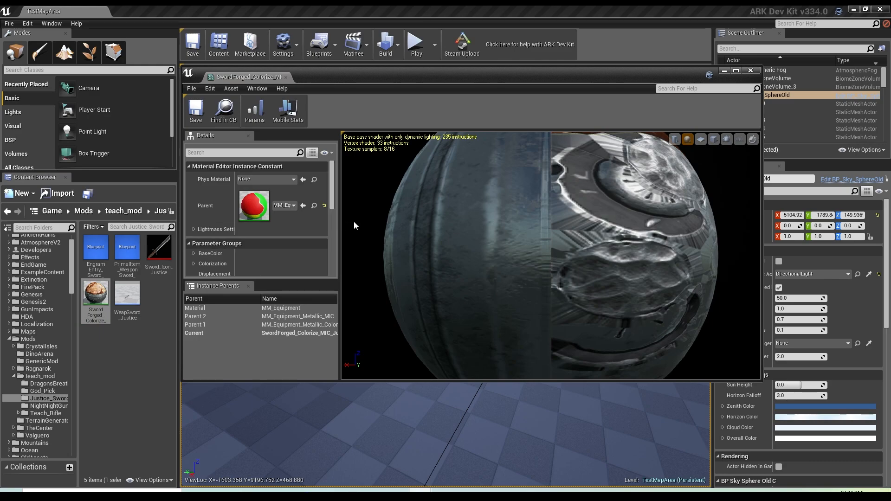
pyautogui.scroll(-3, 249, 238)
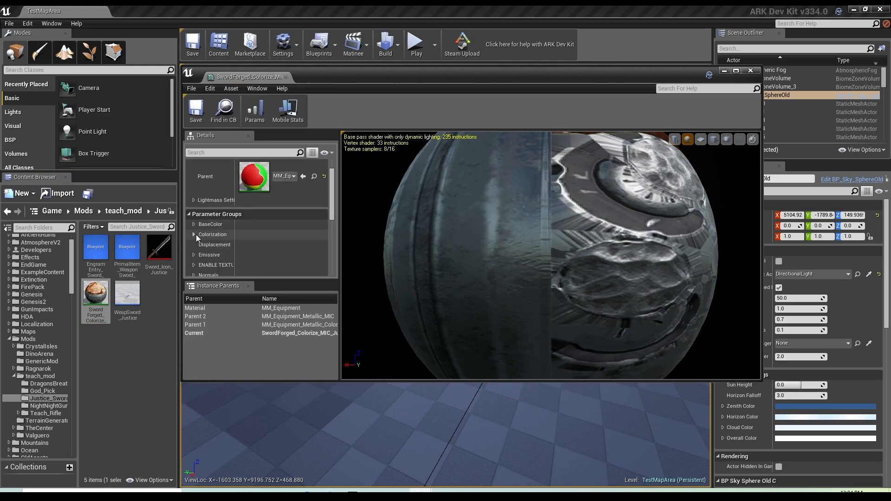
pyautogui.click(194, 234)
pyautogui.scroll(-3, 288, 247)
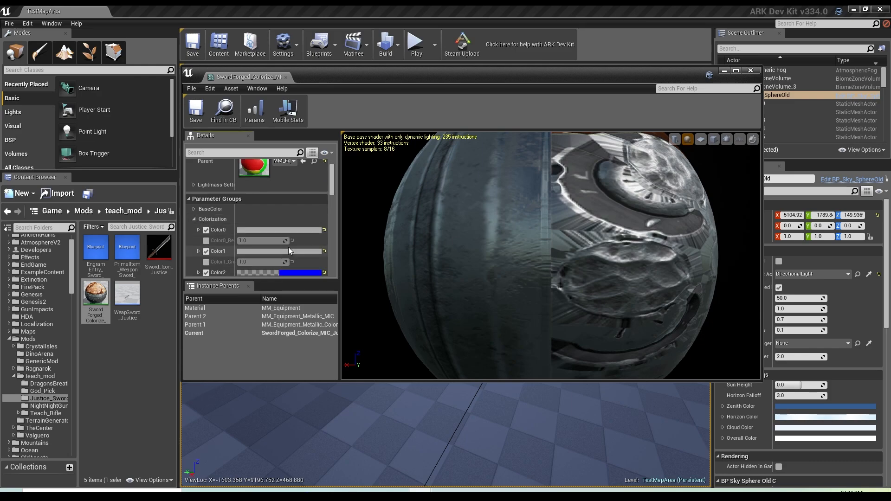
pyautogui.scroll(-2, 288, 247)
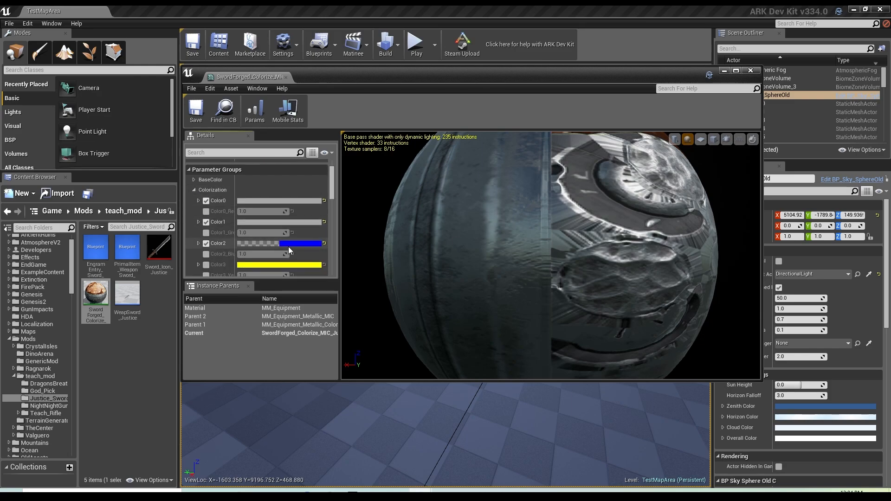
# Step: Set the material's Color0 parameter to green and its Color1 parameter to black
pyautogui.click(300, 202)
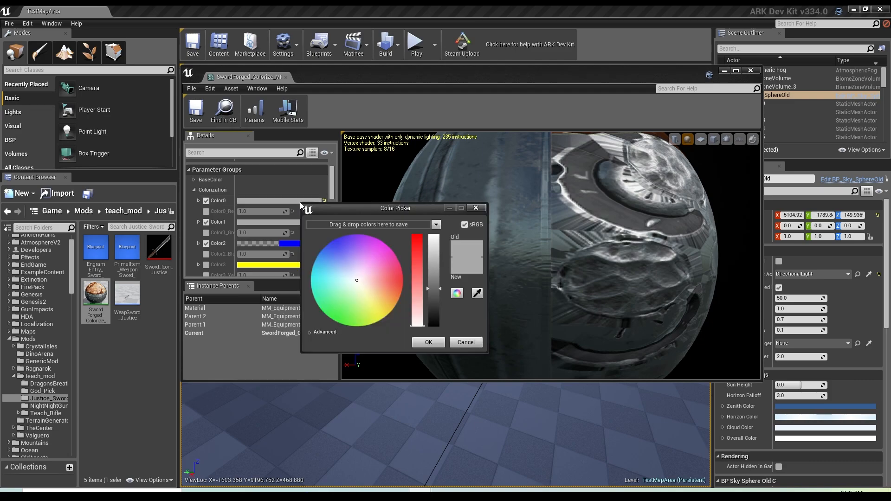
pyautogui.moveTo(358, 283); pyautogui.dragTo(324, 315)
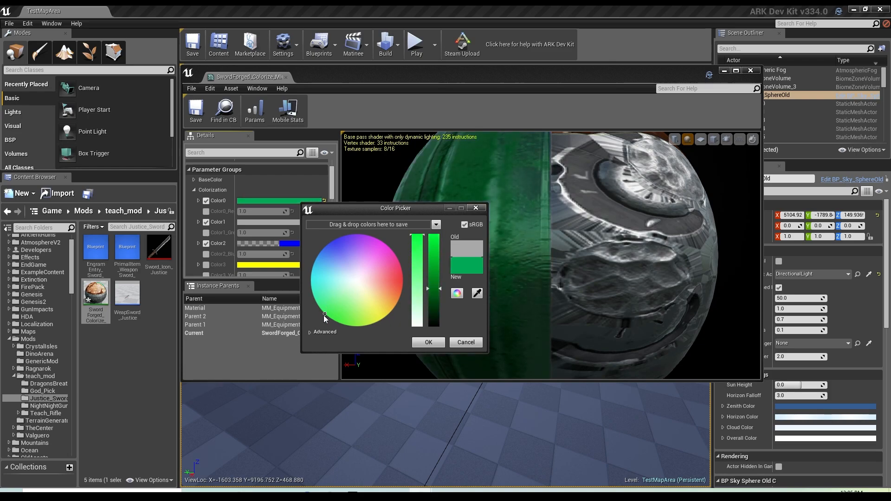
pyautogui.click(434, 343)
pyautogui.click(306, 222)
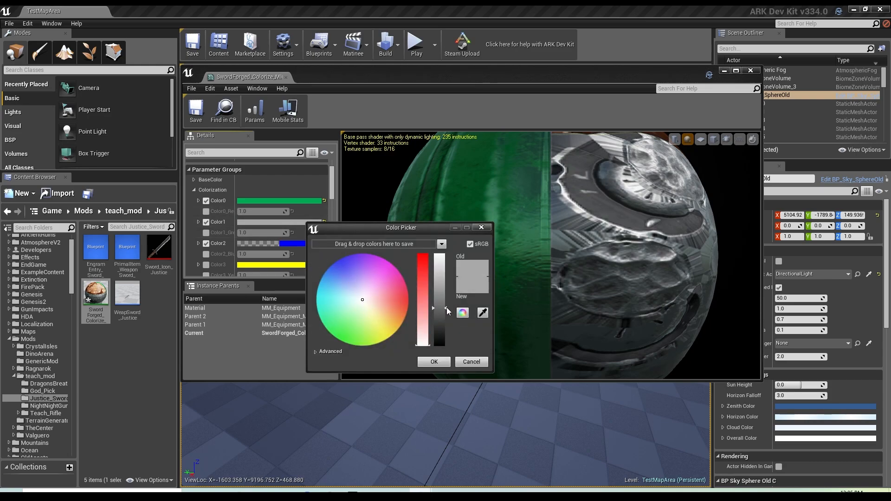
pyautogui.moveTo(447, 307); pyautogui.dragTo(446, 357)
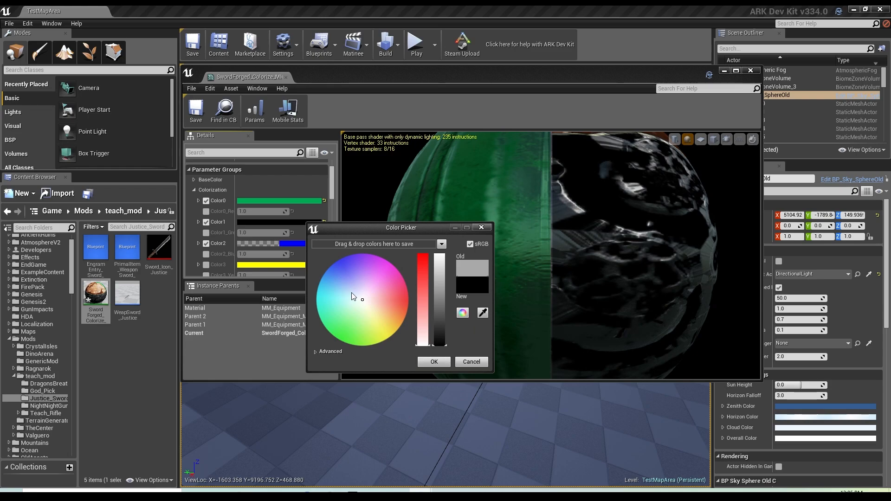
pyautogui.click(434, 361)
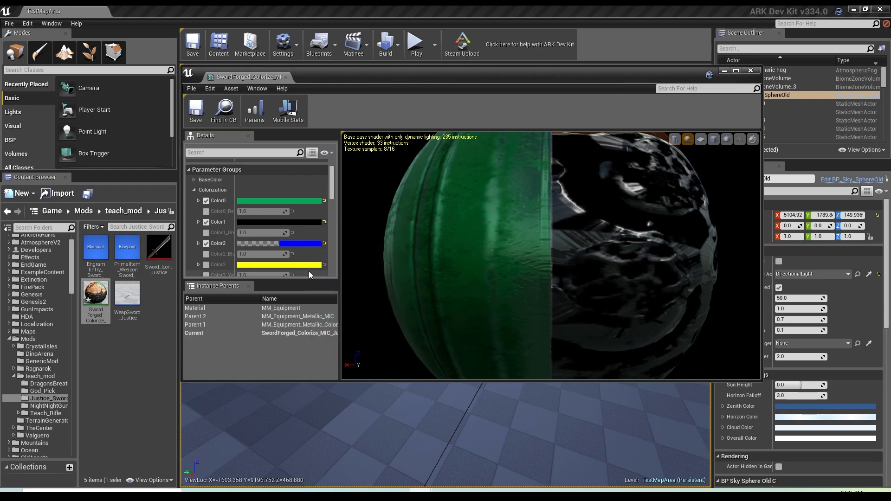
# Step: Change the material's Color2 parameter to a bright bluish green
pyautogui.scroll(-1, 310, 244)
pyautogui.click(310, 229)
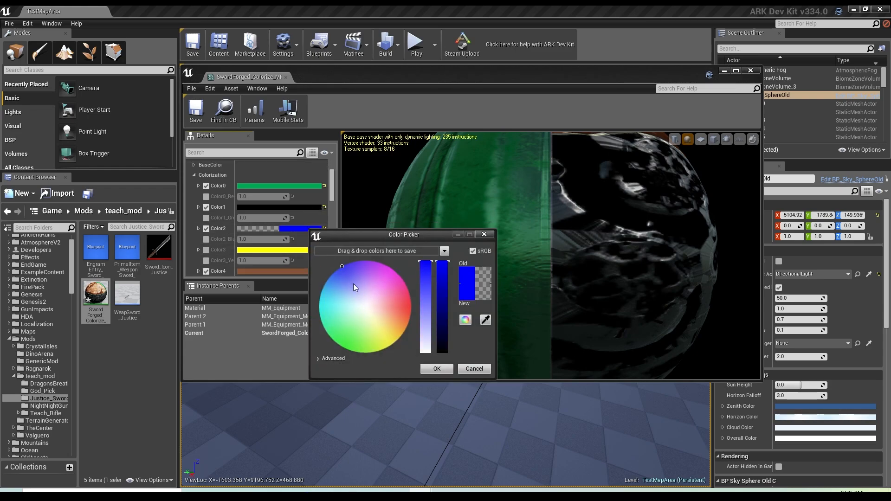
pyautogui.moveTo(340, 268); pyautogui.dragTo(327, 334)
pyautogui.click(437, 369)
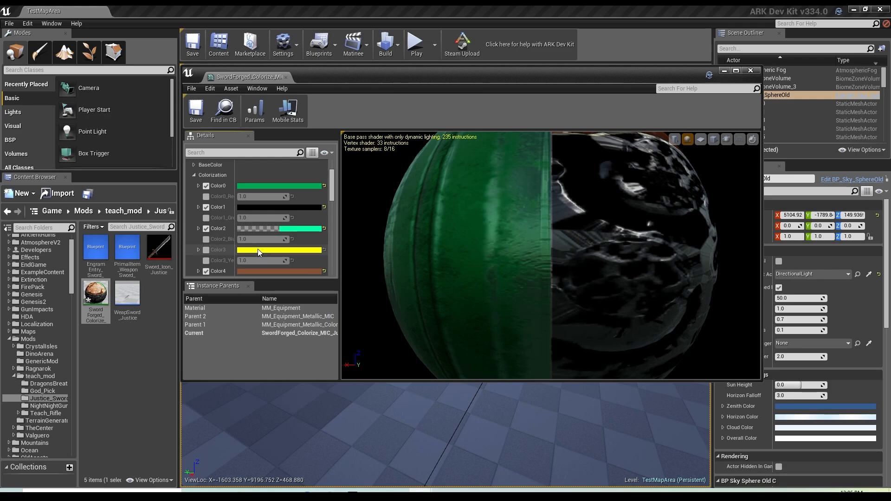
# Step: Set the material instance's Color4 parameter to white
pyautogui.scroll(-1, 257, 248)
pyautogui.scroll(-1, 223, 244)
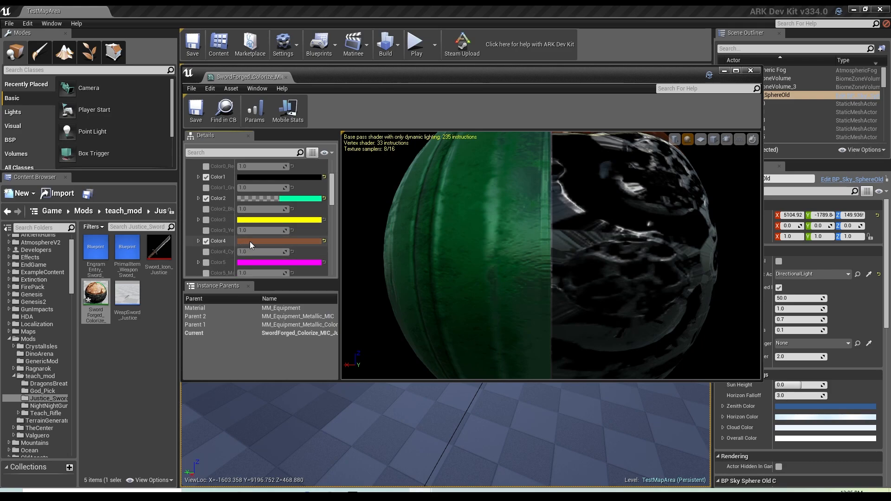
pyautogui.click(249, 242)
pyautogui.moveTo(337, 324); pyautogui.dragTo(321, 348)
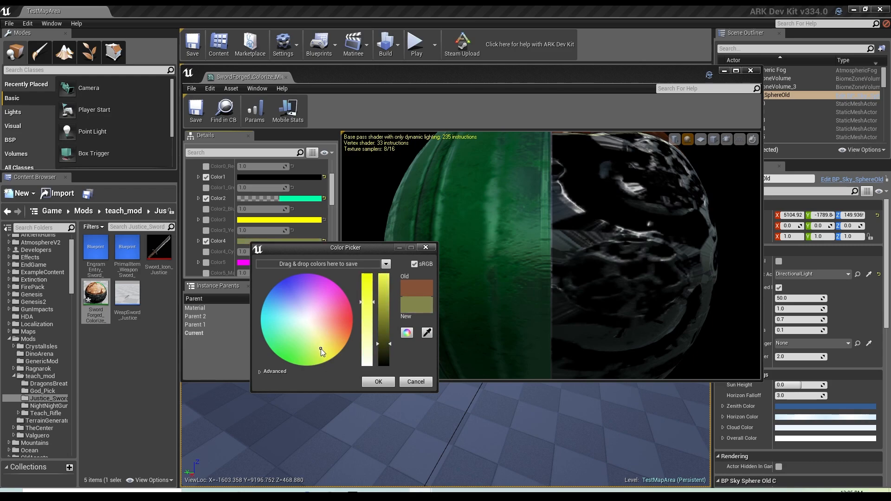
pyautogui.moveTo(373, 303)
pyautogui.mouseDown()
pyautogui.moveTo(371, 331)
pyautogui.moveTo(392, 301)
pyautogui.moveTo(402, 259)
pyautogui.mouseUp()
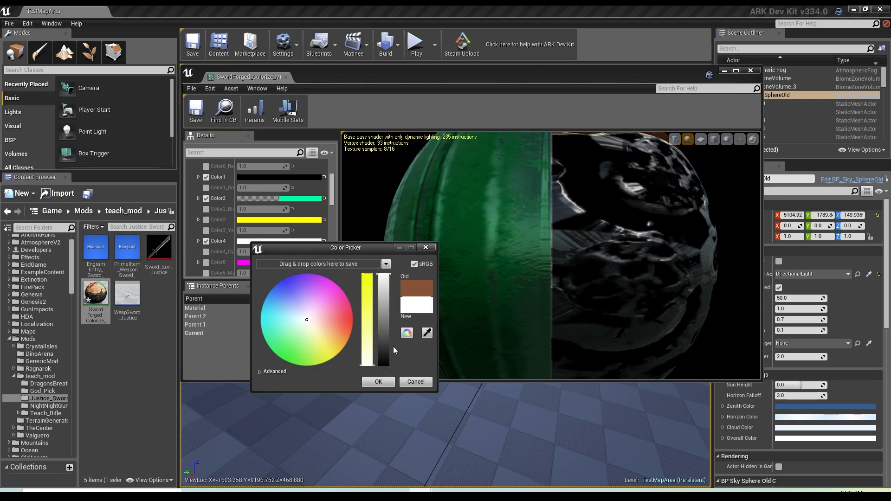
pyautogui.click(379, 381)
# Step: Review the remaining Colorization parameters, then save the material instance and close its editor
pyautogui.scroll(-3, 296, 256)
pyautogui.scroll(6, 285, 256)
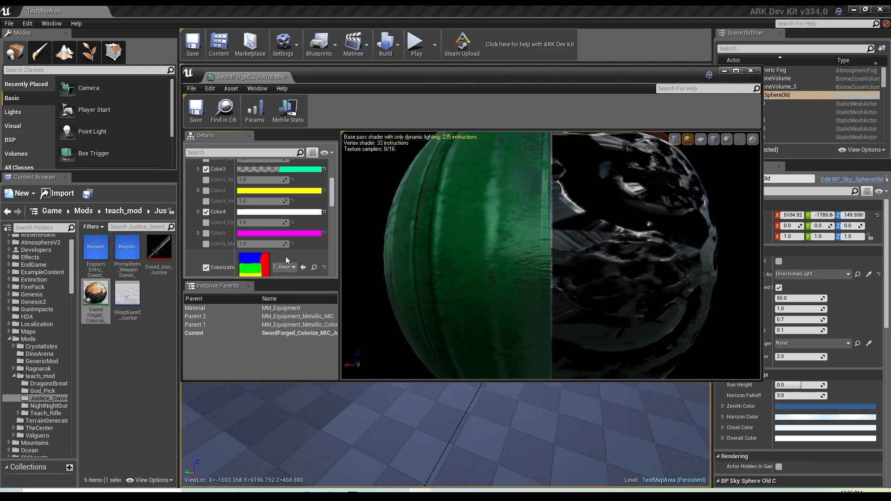
pyautogui.scroll(-3, 292, 243)
pyautogui.scroll(2, 294, 241)
pyautogui.scroll(-3, 295, 239)
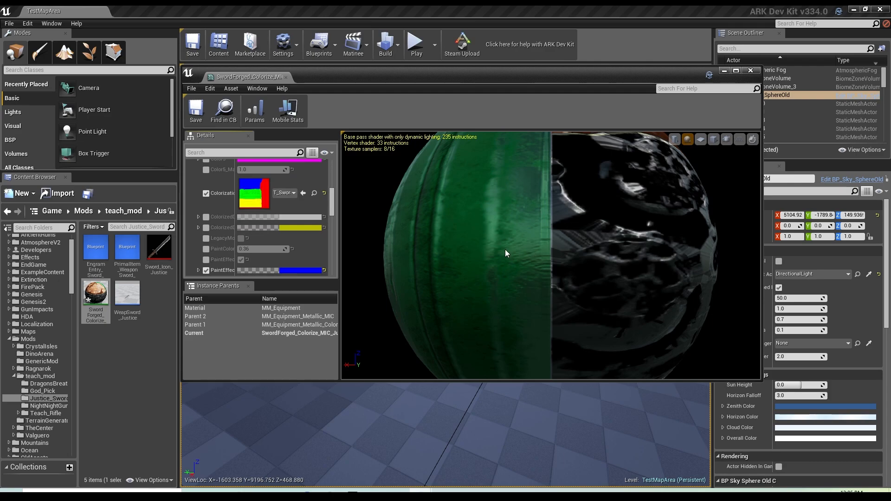
pyautogui.scroll(2, 238, 204)
pyautogui.click(224, 111)
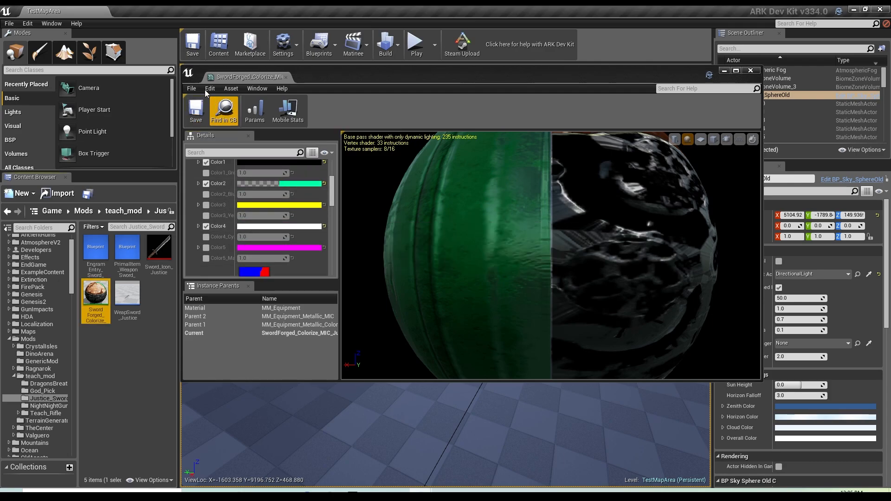
pyautogui.click(751, 70)
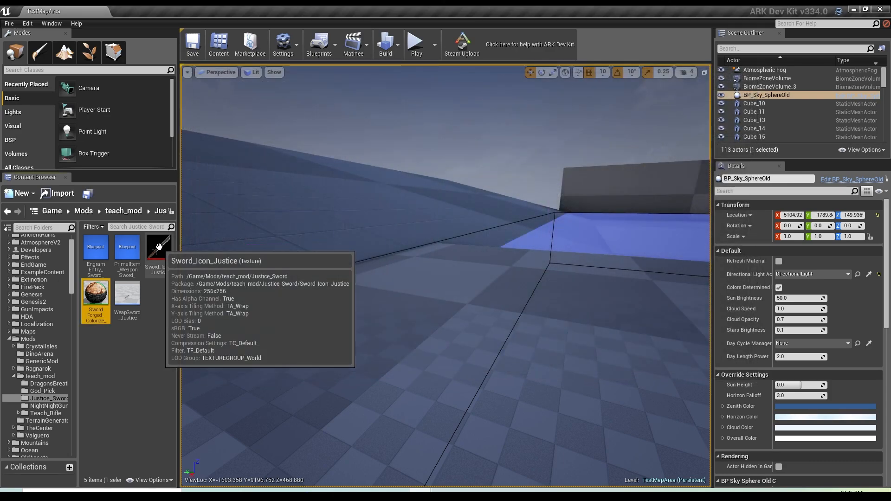
# Step: Open the Mesh3P skeletal mesh sword_TPV_RIG from the WeapSword_Justice blueprint and assign SwordForged_Colorize_MIC_Justice to its LOD0 element
pyautogui.click(132, 313)
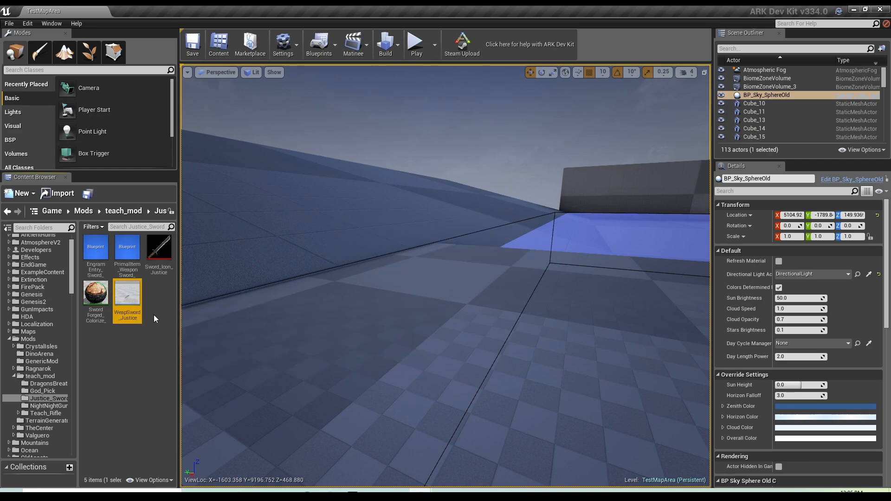
pyautogui.scroll(-5, 490, 259)
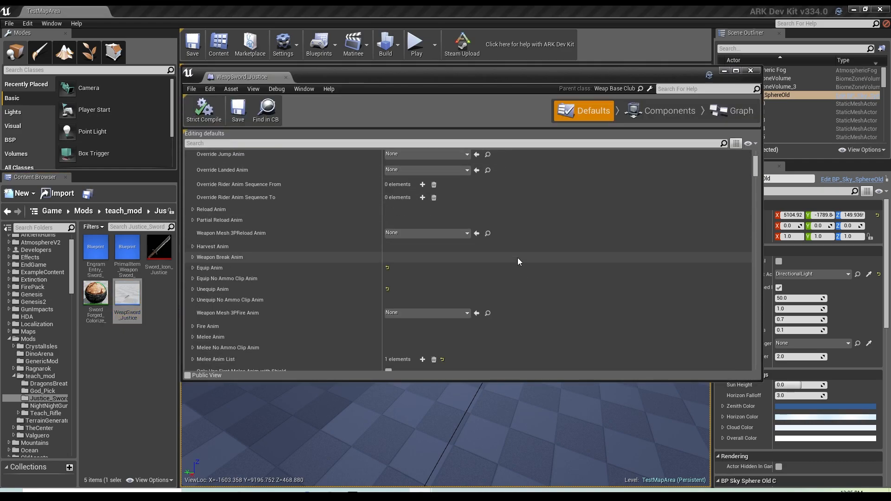
pyautogui.scroll(-10, 516, 258)
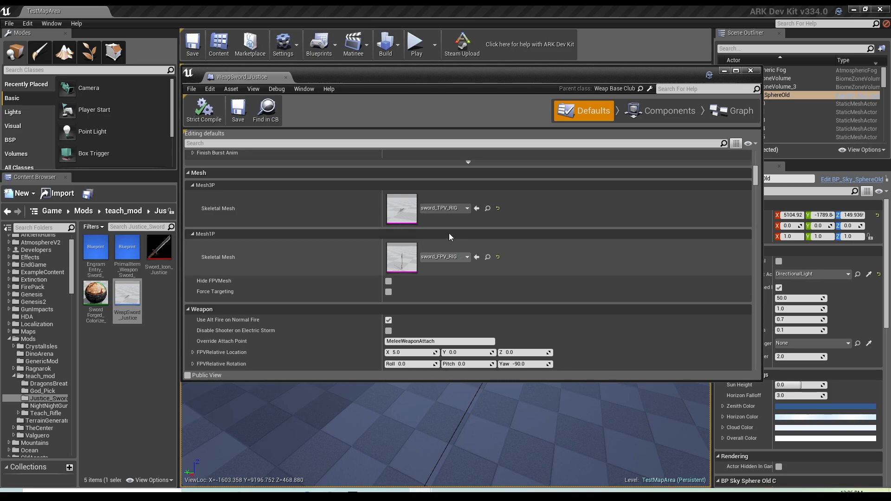
pyautogui.doubleClick(399, 206)
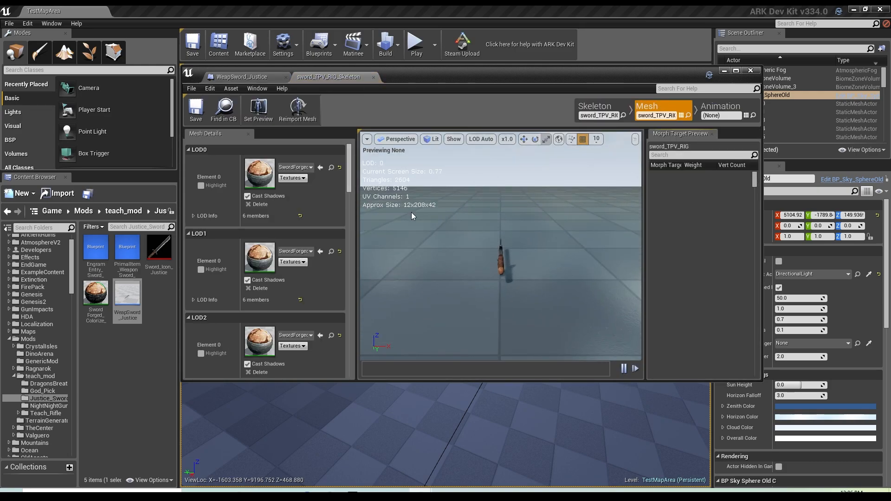
pyautogui.click(95, 294)
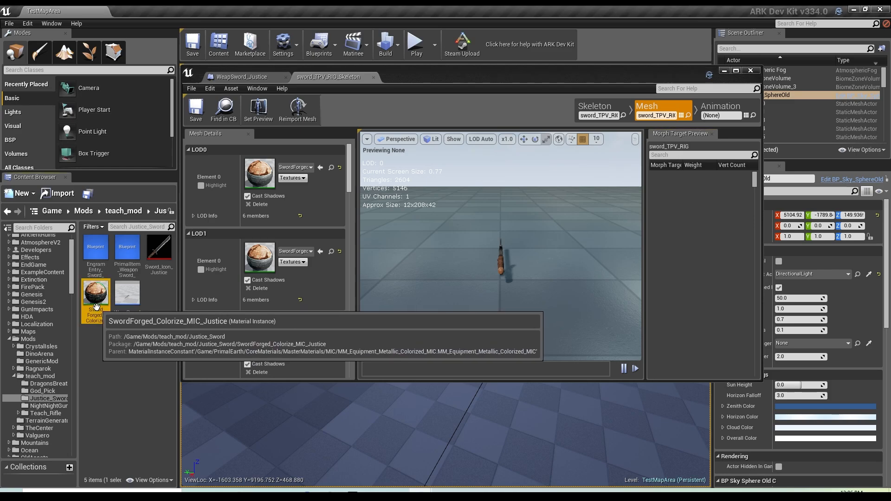
pyautogui.click(320, 168)
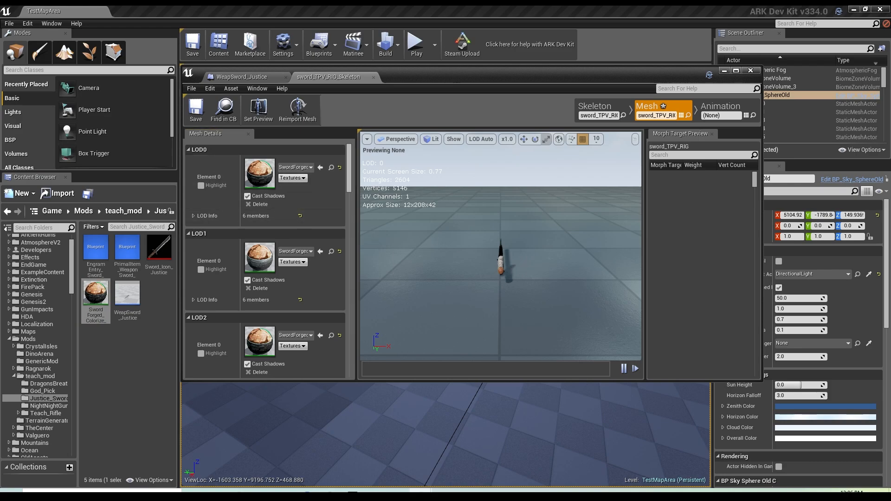
# Step: Inspect the recolored blade, guard and grip of the third-person sword from the side in the mesh preview
pyautogui.press('d')
pyautogui.moveTo(519, 267); pyautogui.dragTo(533, 249, button='right')
pyautogui.press('w')
pyautogui.press('w')
pyautogui.press('s')
pyautogui.press('d')
pyautogui.press('w')
pyautogui.press('a')
pyautogui.press('w')
pyautogui.press('a')
pyautogui.press('d')
pyautogui.press('s')
pyautogui.press('a')
pyautogui.press('d')
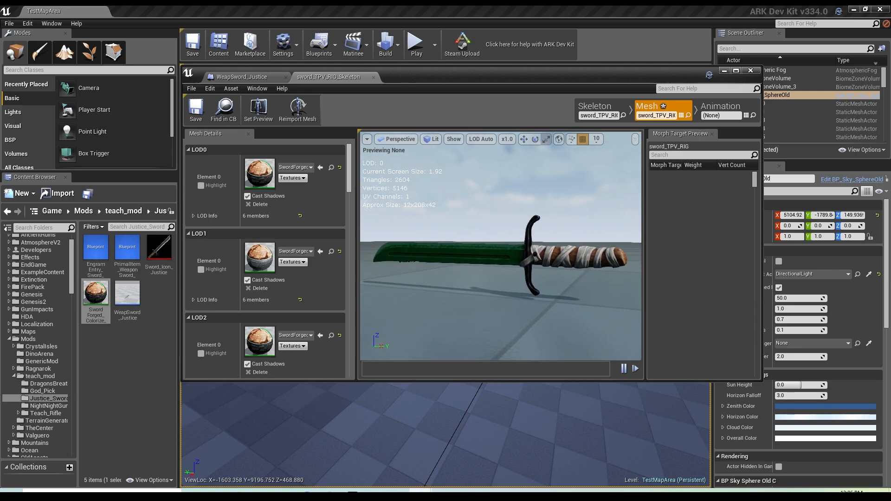
# Step: Open the LOD0 material, review its Colorization parameters including the paint effect settings, and close it
pyautogui.doubleClick(262, 170)
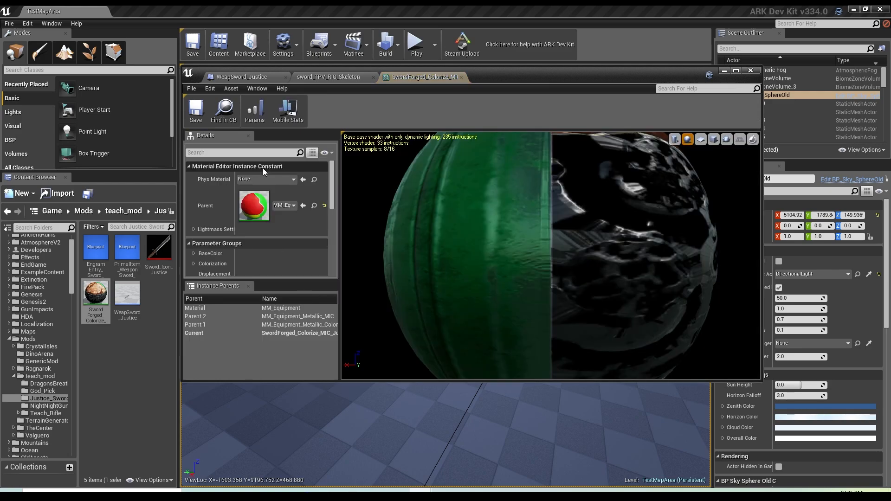
pyautogui.scroll(-1, 238, 249)
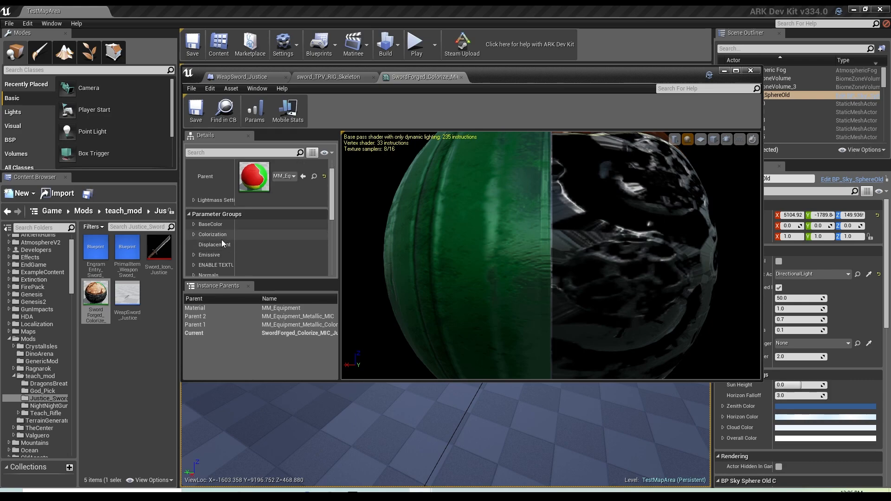
pyautogui.click(211, 236)
pyautogui.scroll(-5, 246, 240)
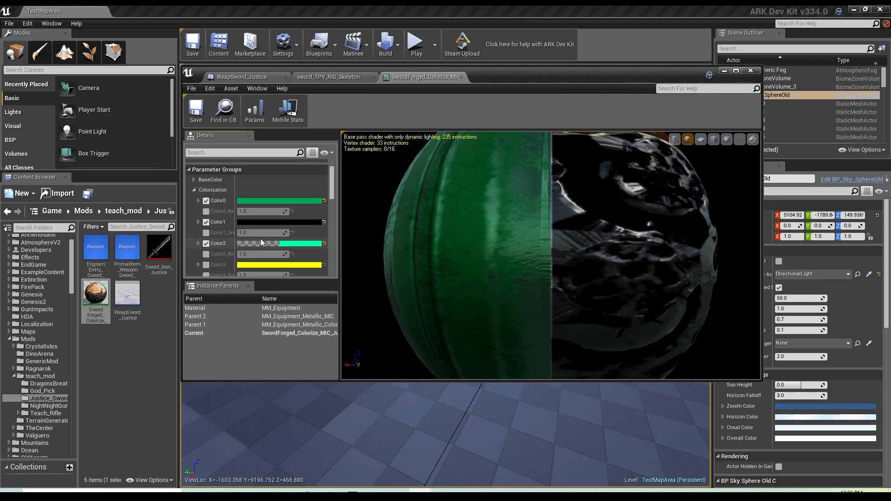
pyautogui.scroll(-8, 273, 230)
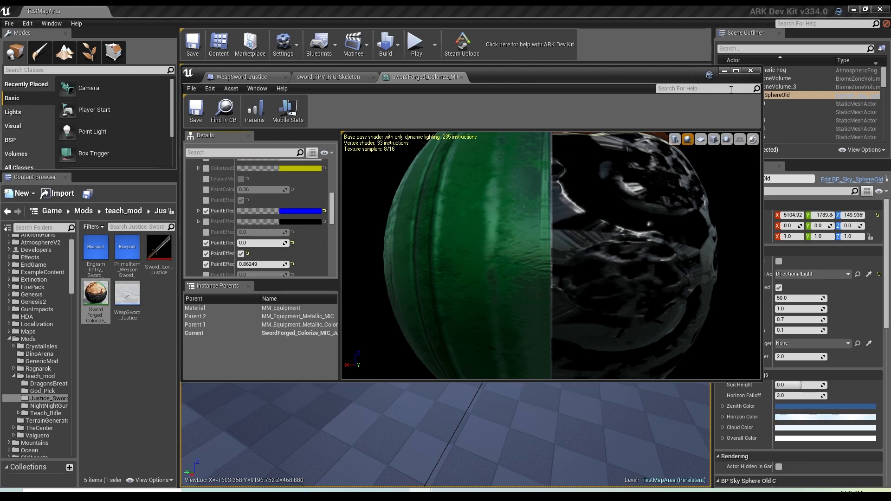
pyautogui.click(461, 77)
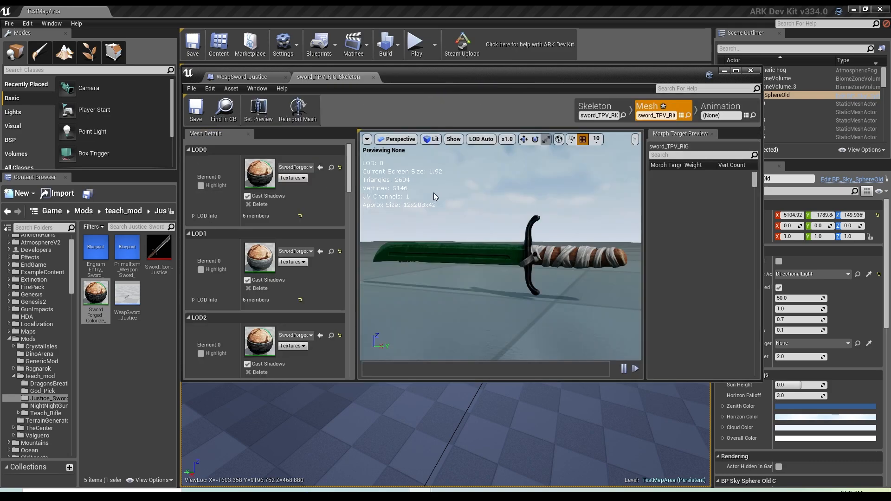
# Step: Assign SwordForged_Colorize_MIC_Justice to the LOD1 and LOD2 elements of sword_TPV_RIG, then save and close the mesh
pyautogui.moveTo(464, 284); pyautogui.dragTo(457, 277, button='right')
pyautogui.press('a')
pyautogui.press('d')
pyautogui.press('a')
pyautogui.press('w')
pyautogui.press('s')
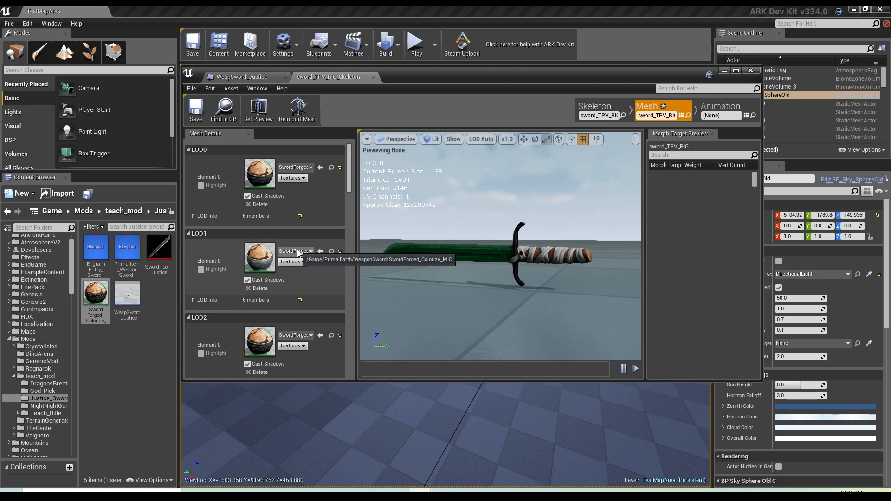
pyautogui.scroll(-5, 302, 255)
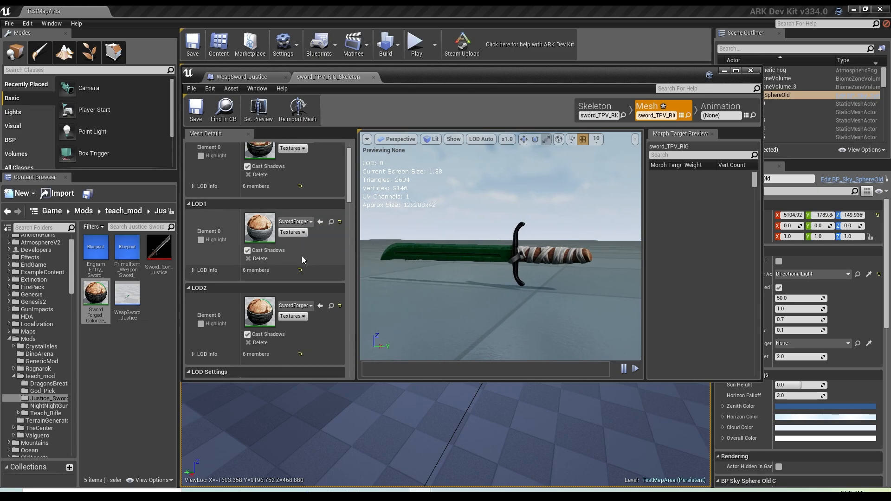
pyautogui.moveTo(349, 203); pyautogui.dragTo(354, 172)
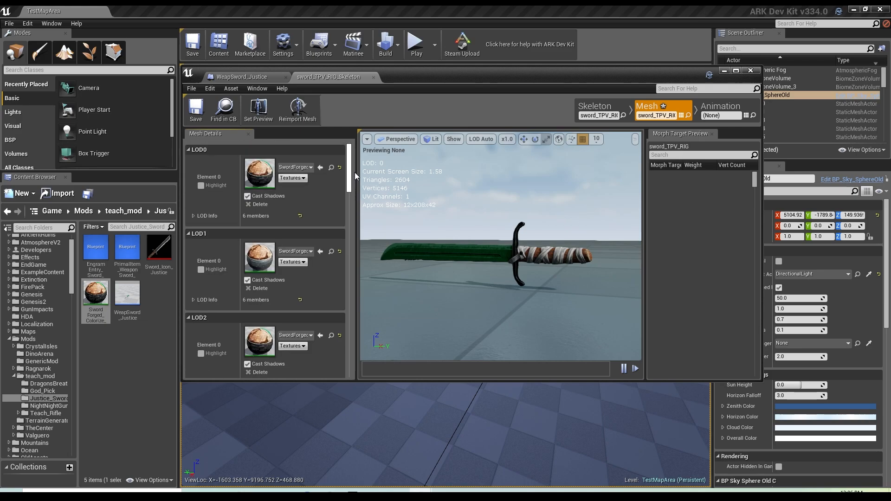
pyautogui.click(99, 298)
pyautogui.click(318, 251)
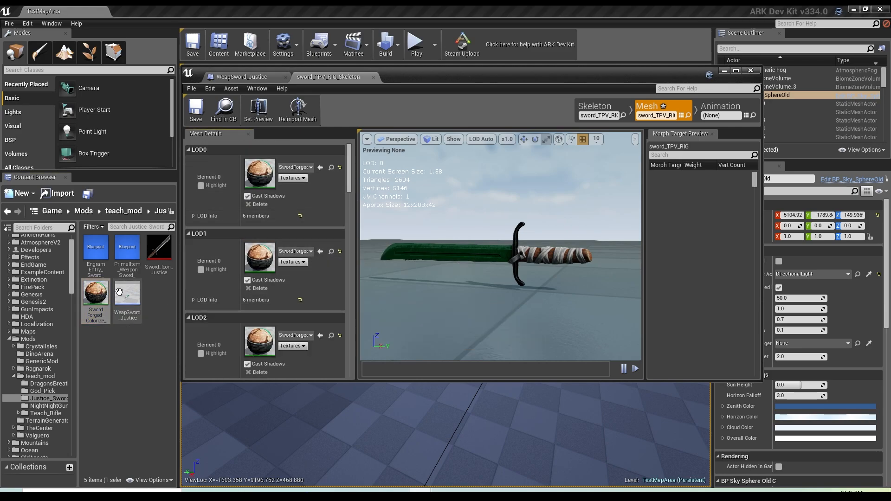
pyautogui.click(91, 299)
pyautogui.click(320, 335)
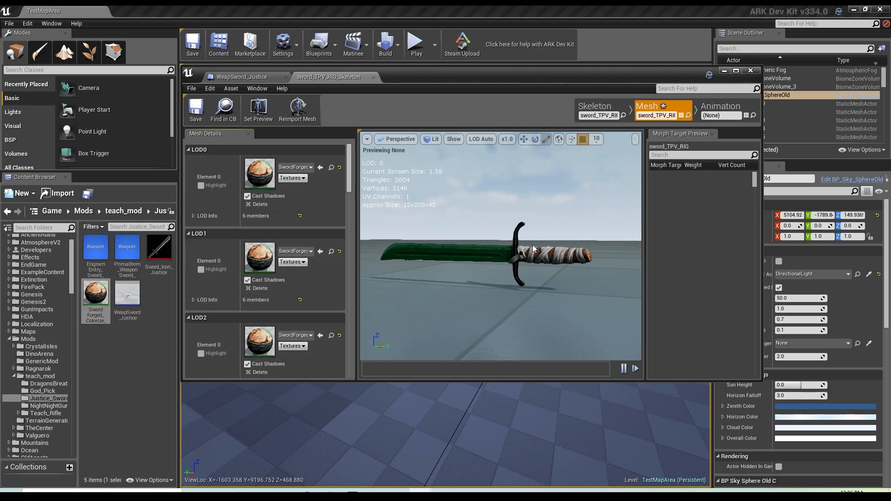
pyautogui.click(202, 113)
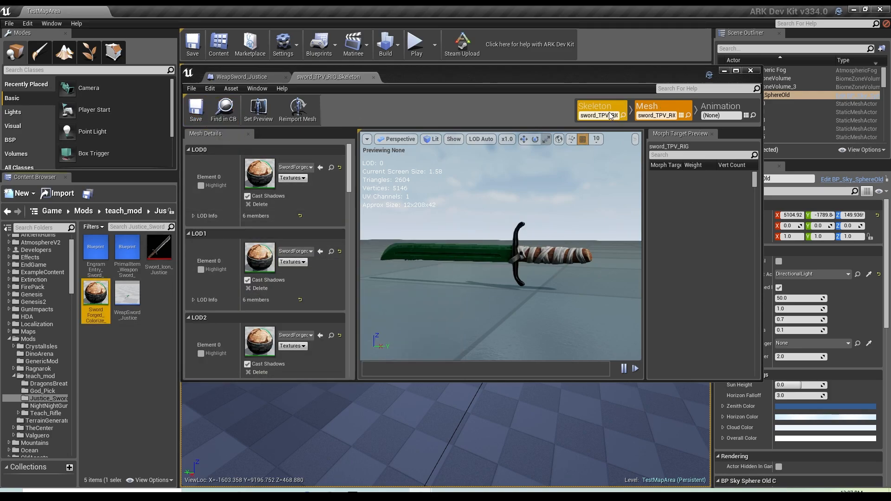
pyautogui.click(373, 77)
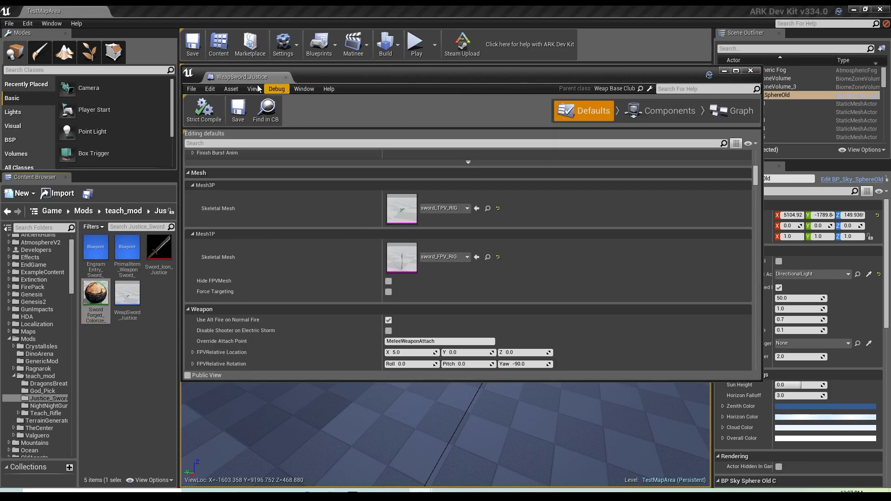
# Step: Open the Mesh1P skeletal mesh sword_FPV_RIG, assign SwordForged_Colorize_MIC_Justice to LOD0 and LOD1, and save the mesh
pyautogui.doubleClick(395, 258)
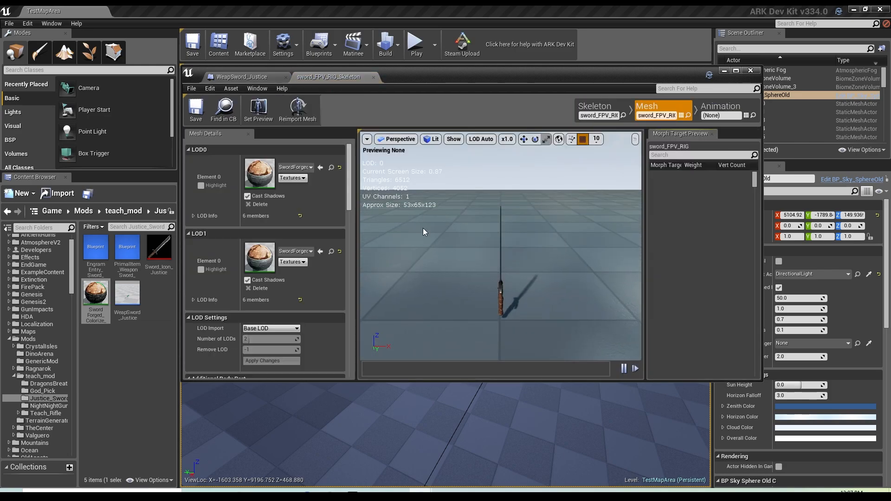
pyautogui.click(318, 167)
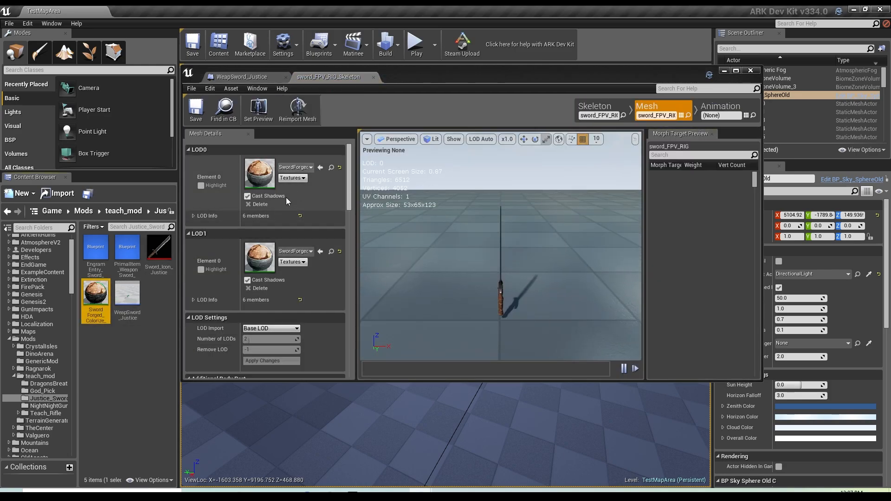
pyautogui.click(319, 166)
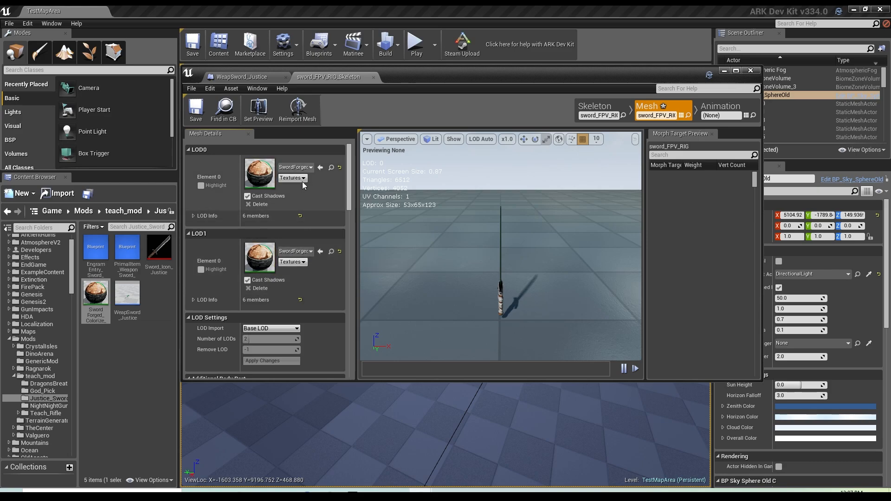
pyautogui.click(219, 119)
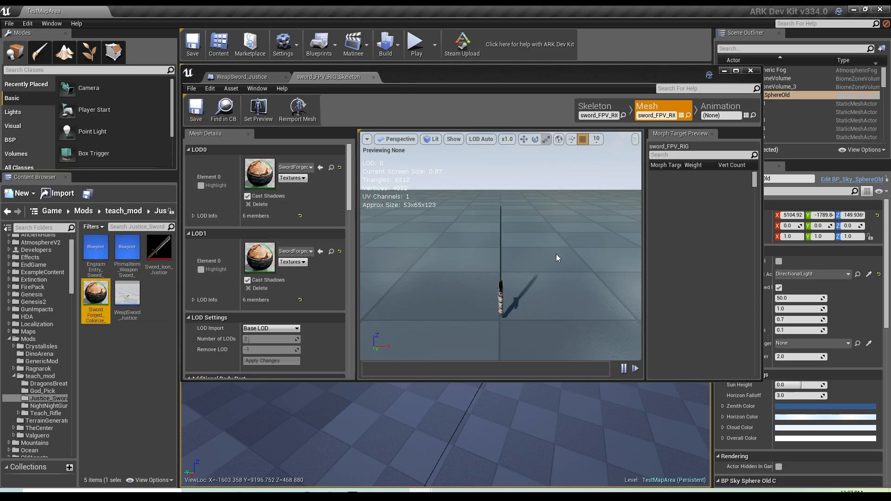
pyautogui.moveTo(519, 297)
pyautogui.mouseDown(button='right')
pyautogui.moveTo(483, 303)
pyautogui.moveTo(446, 287)
pyautogui.moveTo(452, 302)
pyautogui.moveTo(440, 300)
pyautogui.moveTo(503, 288)
pyautogui.moveTo(503, 297)
pyautogui.mouseUp(button='right')
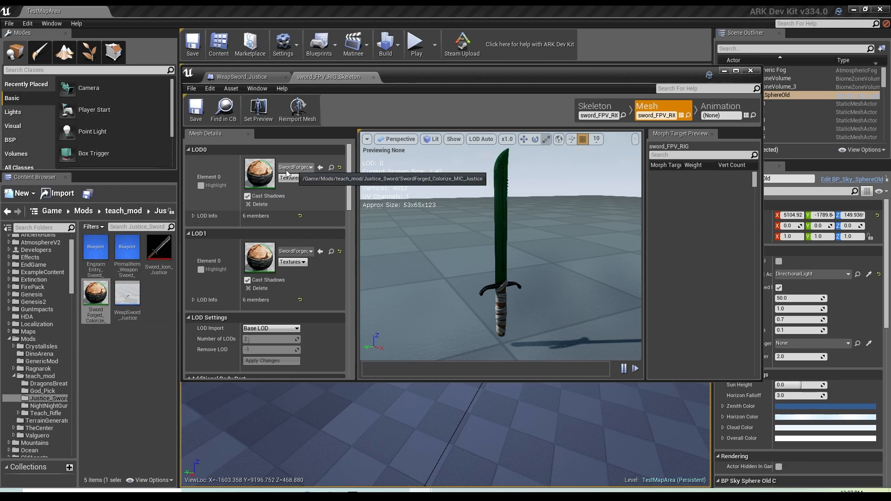
# Step: Open the LOD0 material of sword_FPV_RIG, review its Colorization color parameters, and close it
pyautogui.doubleClick(259, 173)
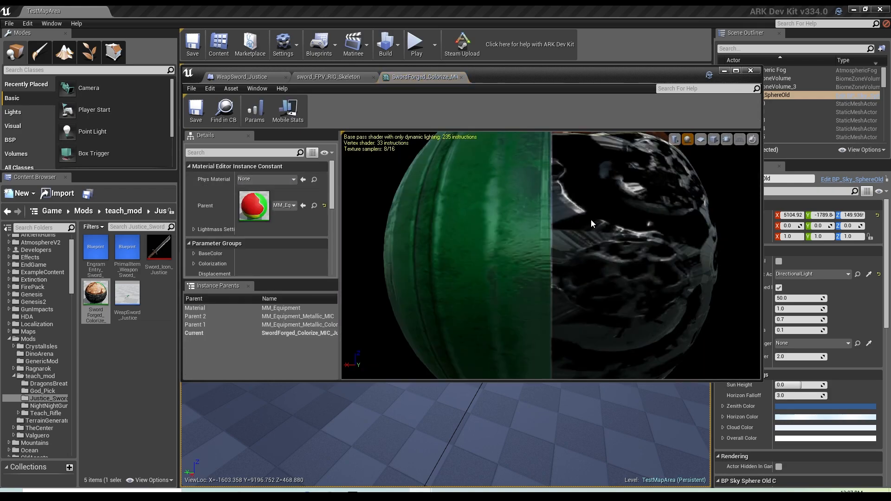
pyautogui.scroll(-3, 332, 201)
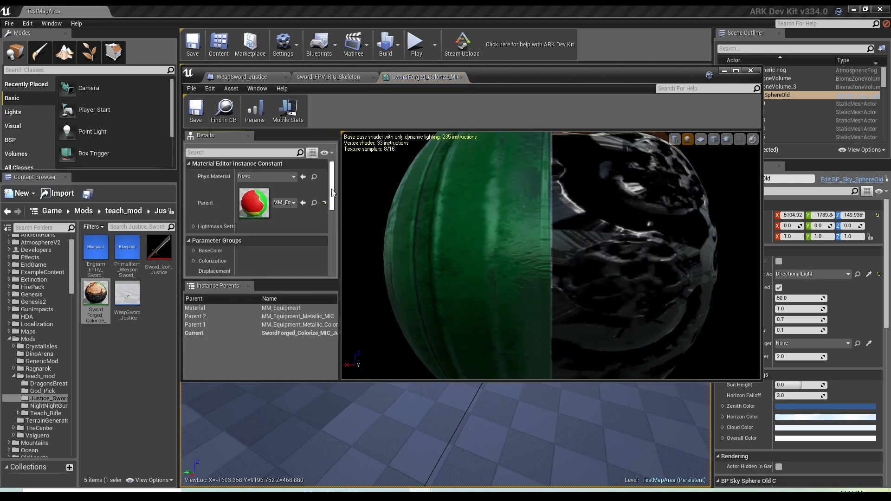
pyautogui.scroll(3, 332, 199)
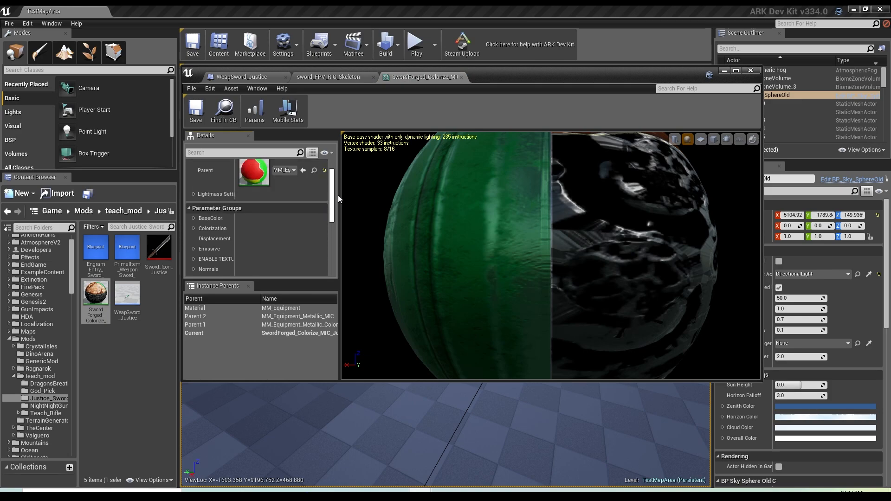
pyautogui.click(232, 252)
pyautogui.scroll(-5, 274, 235)
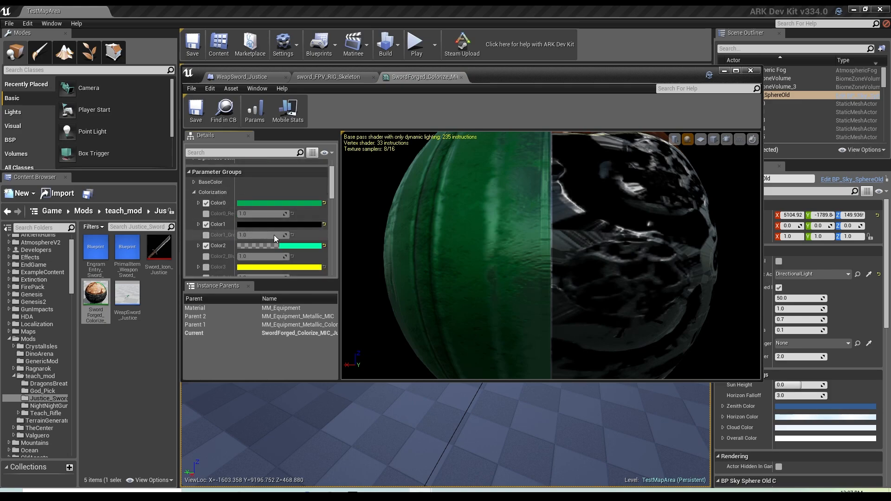
pyautogui.scroll(2, 282, 231)
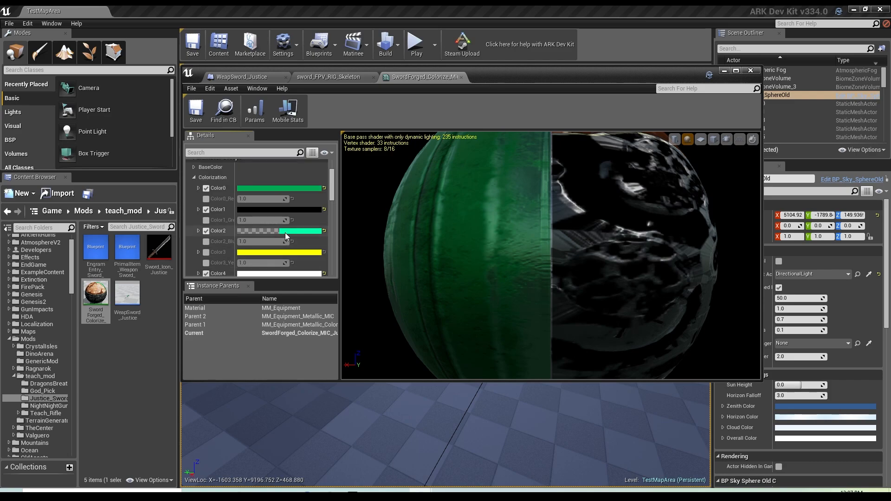
pyautogui.click(460, 77)
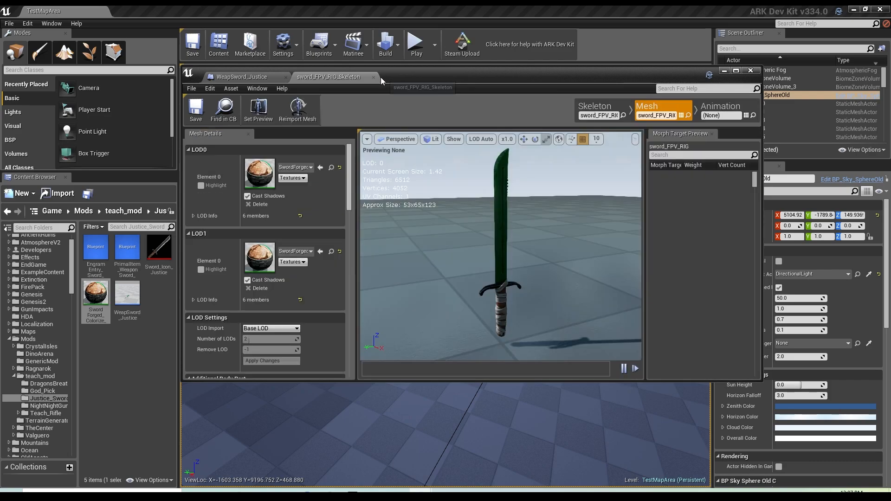
# Step: Close the first-person sword mesh, then compile, save and close the WeapSword_Justice blueprint
pyautogui.click(373, 77)
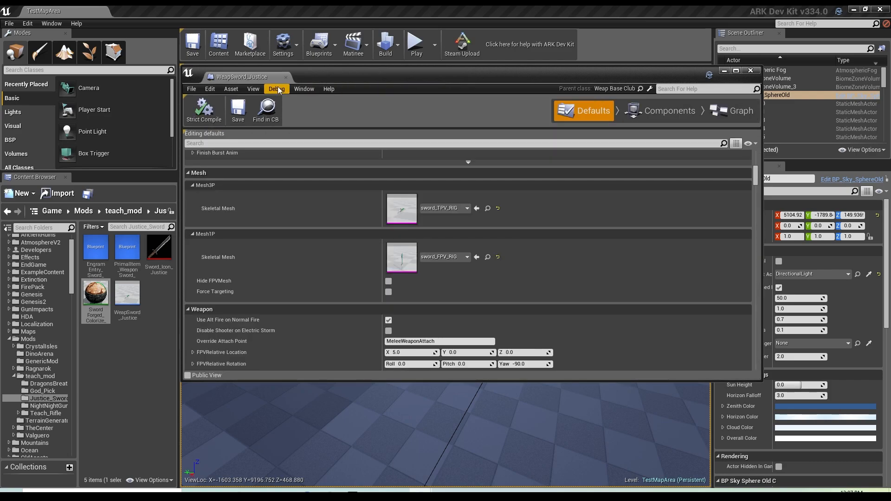
pyautogui.click(207, 112)
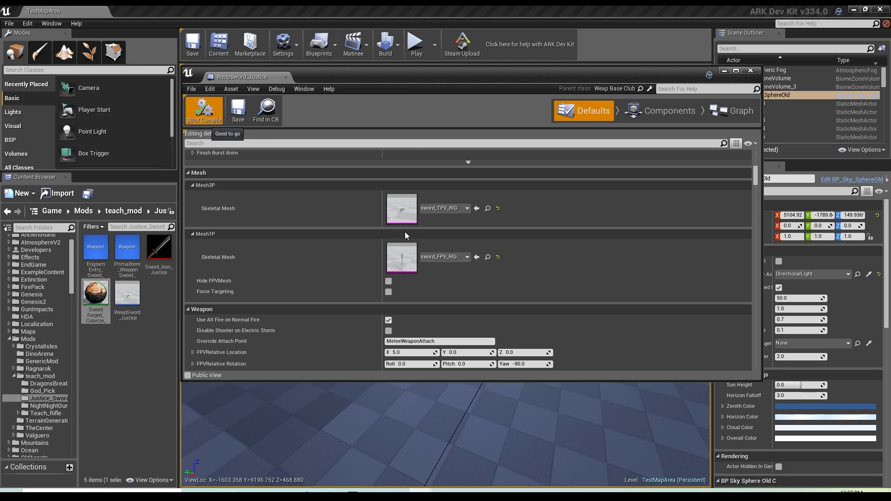
pyautogui.click(242, 114)
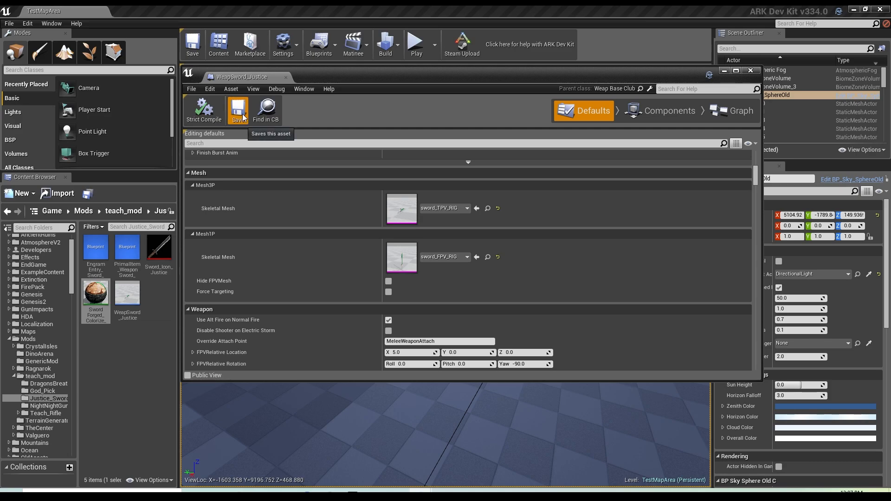
pyautogui.click(750, 70)
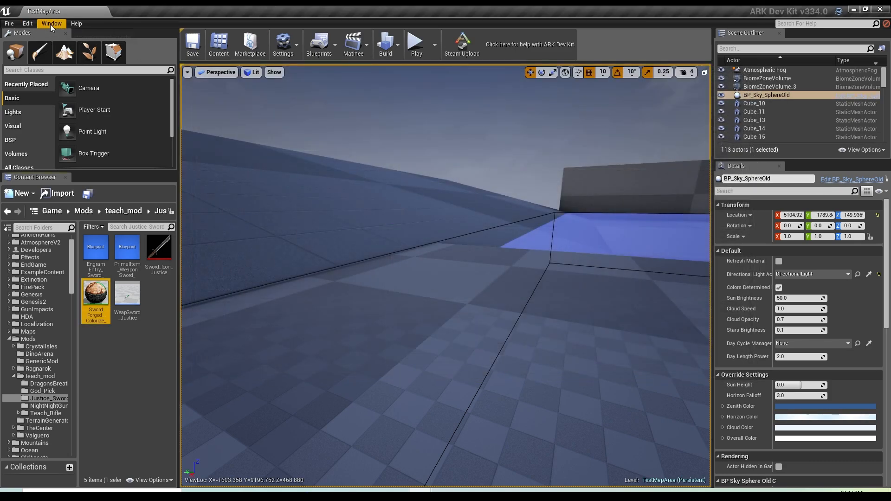
# Step: Open the World Settings and set the Primal Game Data override to PrimalGameData_BP_GenericMod_2_TeachMods
pyautogui.click(51, 23)
pyautogui.click(73, 133)
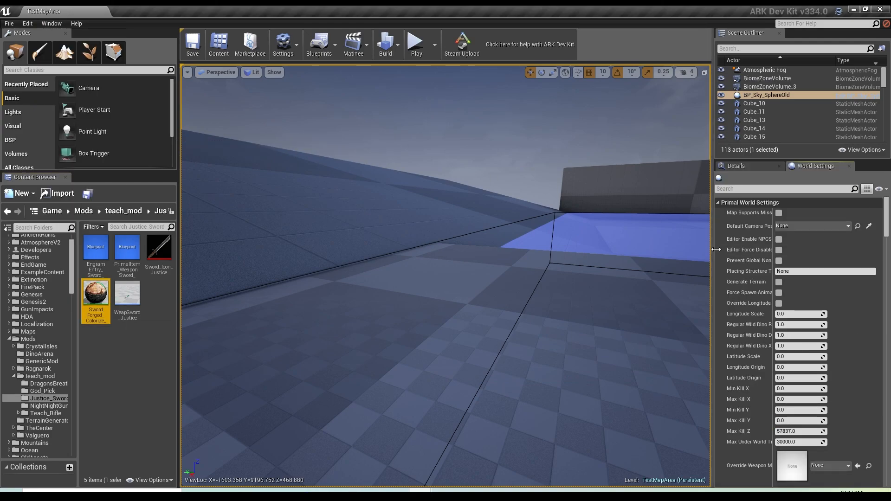
pyautogui.scroll(-8, 815, 294)
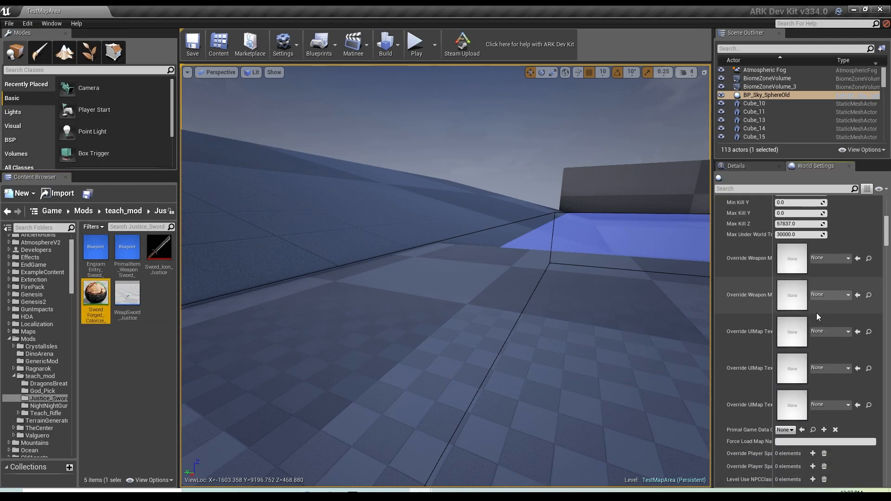
pyautogui.scroll(-3, 816, 312)
pyautogui.click(787, 356)
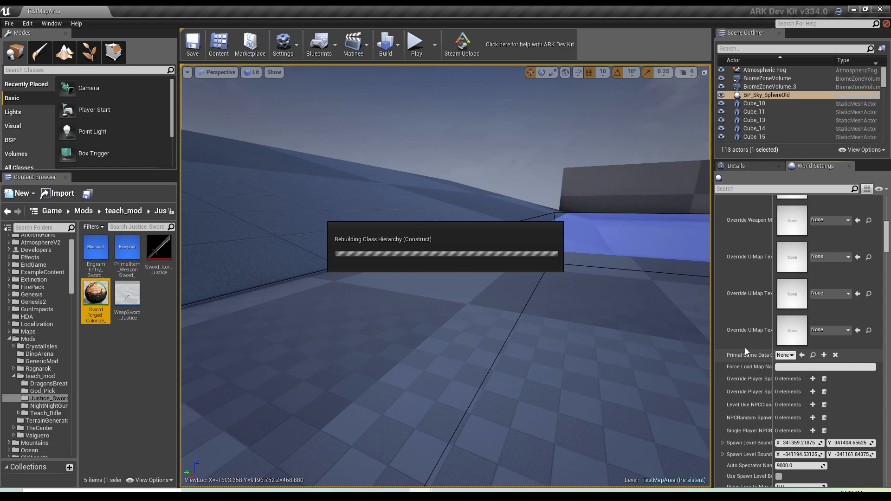
pyautogui.click(785, 357)
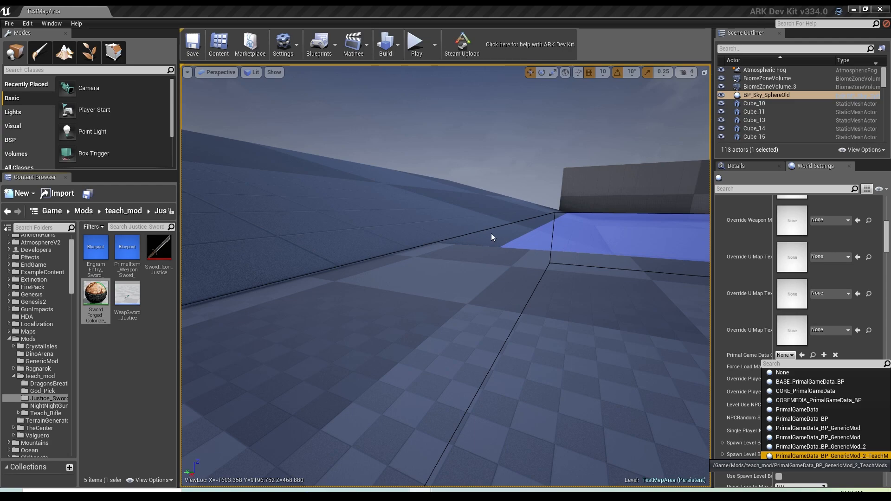
pyautogui.click(817, 456)
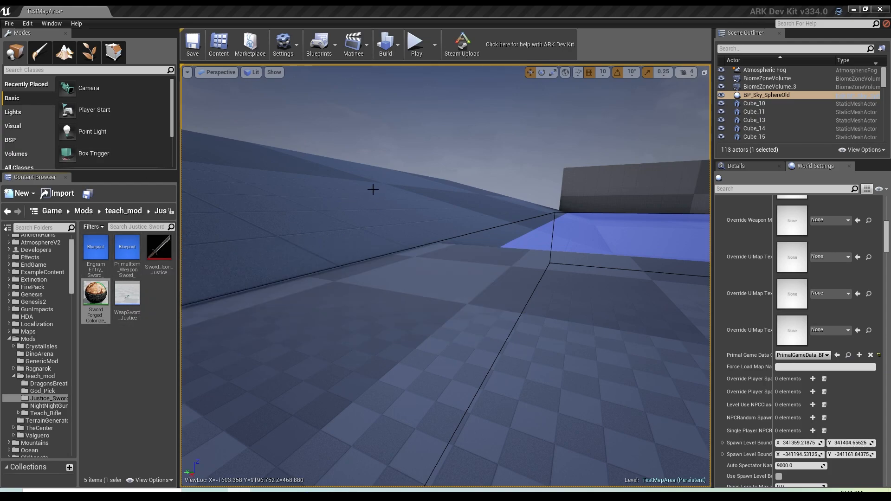
# Step: Start a play test of TestMapArea and run the console command gcm
pyautogui.click(416, 44)
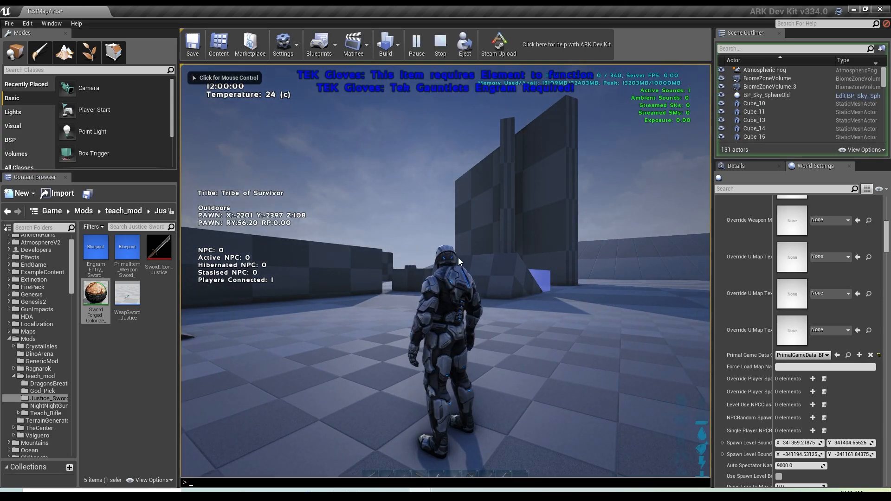
pyautogui.write('gcm')
pyautogui.press('Return')
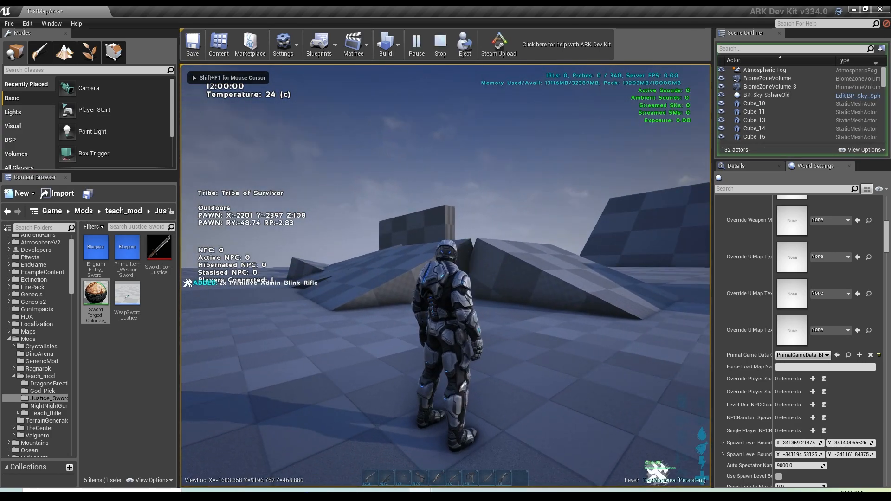
# Step: Find the Justice Sword among the craftable items with "jus", craft it, and equip it on the character
pyautogui.press('i')
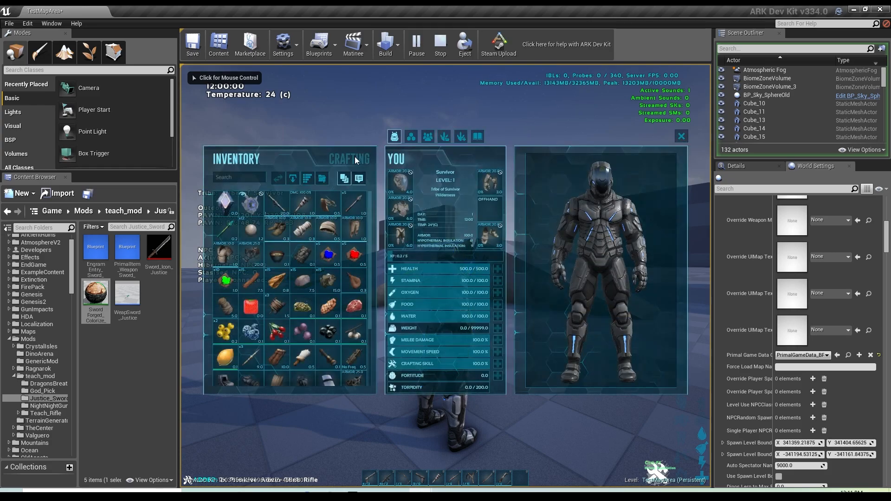
pyautogui.click(276, 174)
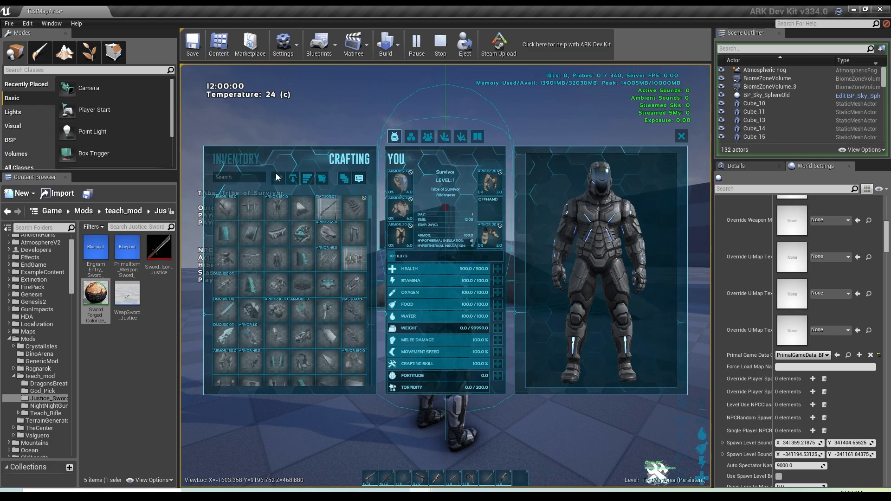
pyautogui.click(249, 178)
pyautogui.write('jus')
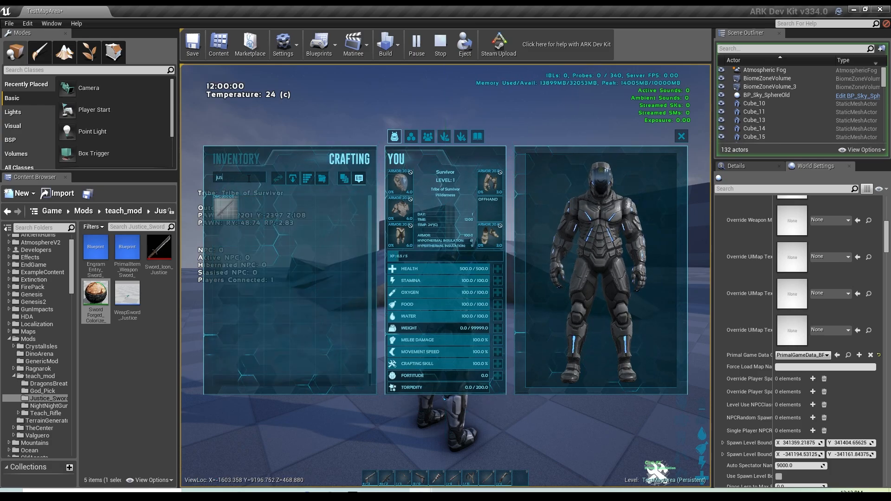
pyautogui.doubleClick(229, 212)
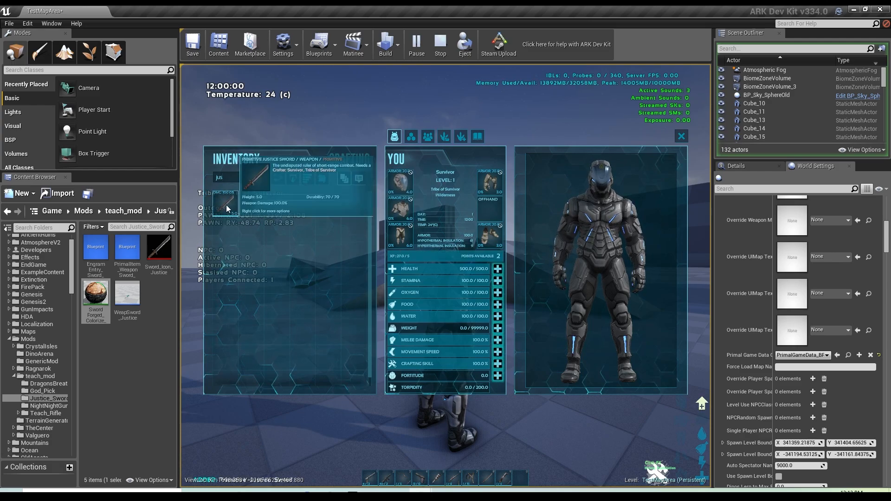
pyautogui.press('i')
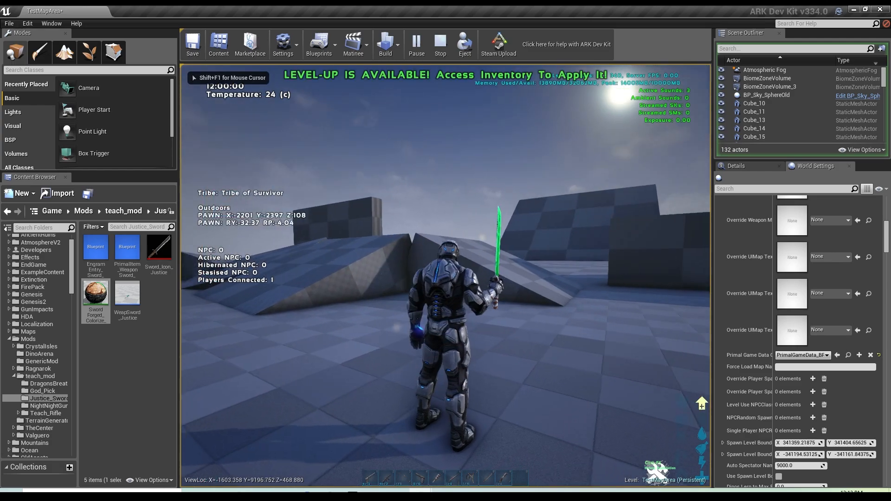
# Step: Inspect the equipped Justice Sword in first person and from around the character, close up and farther away
pyautogui.press('k')
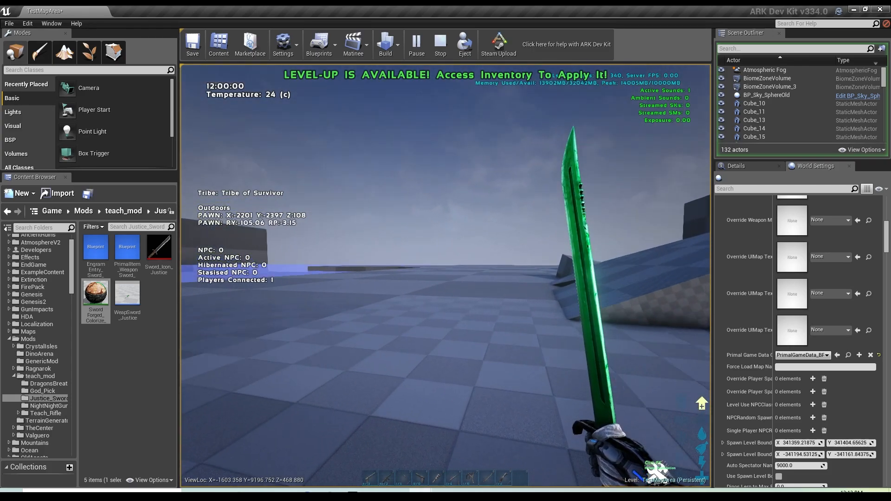
pyautogui.scroll(-3, 445, 276)
pyautogui.press('k')
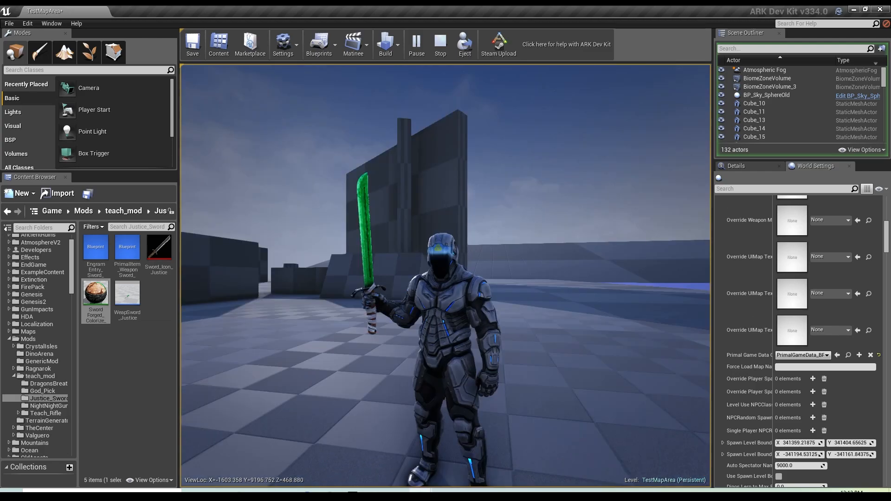
pyautogui.scroll(5, 445, 276)
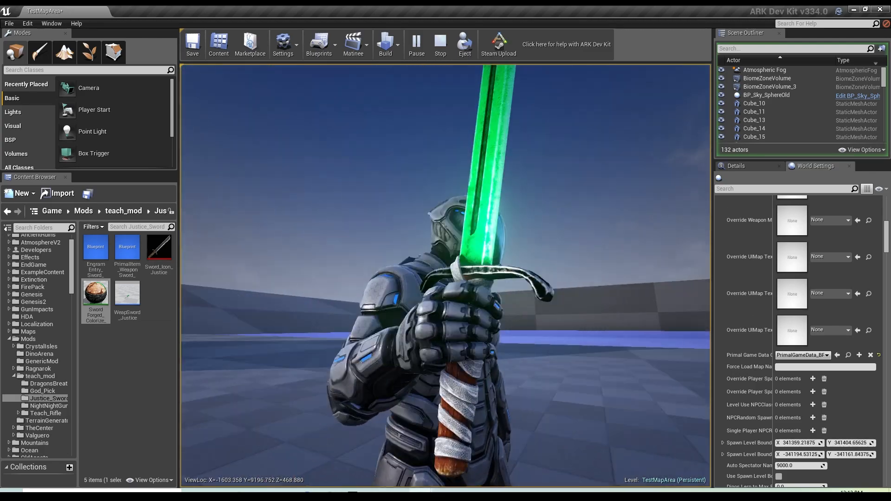
pyautogui.scroll(-3, 445, 275)
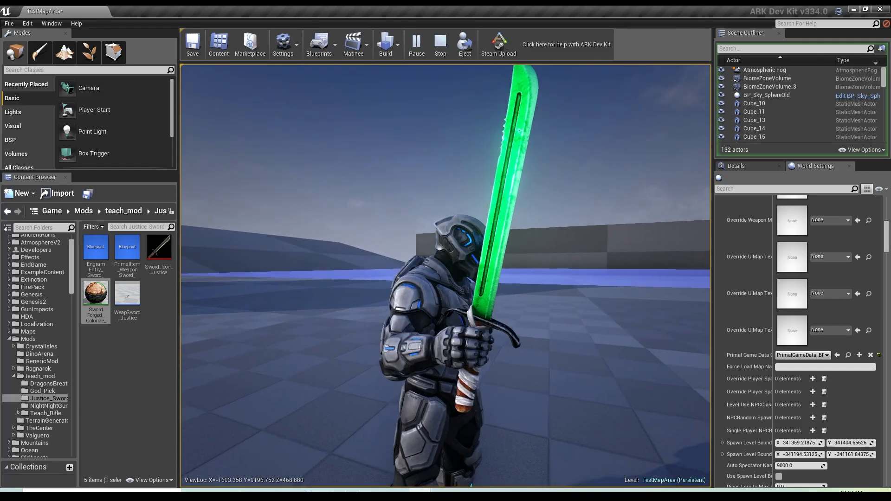
pyautogui.scroll(-1, 446, 275)
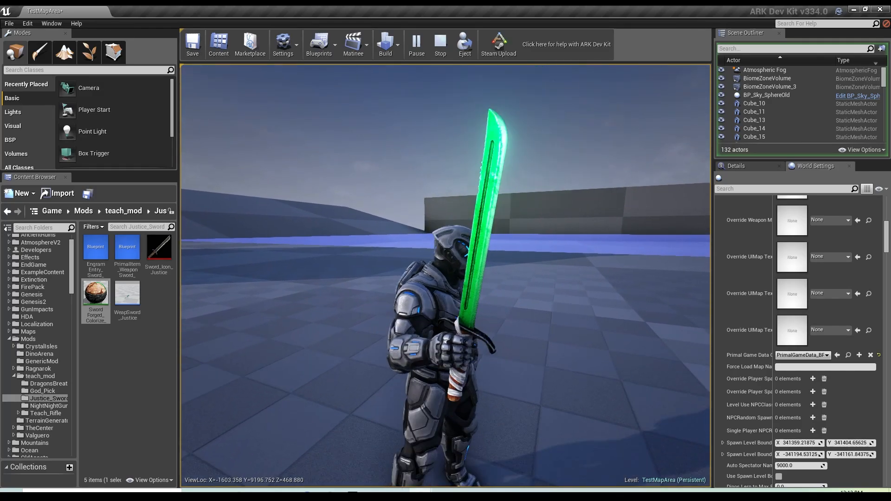